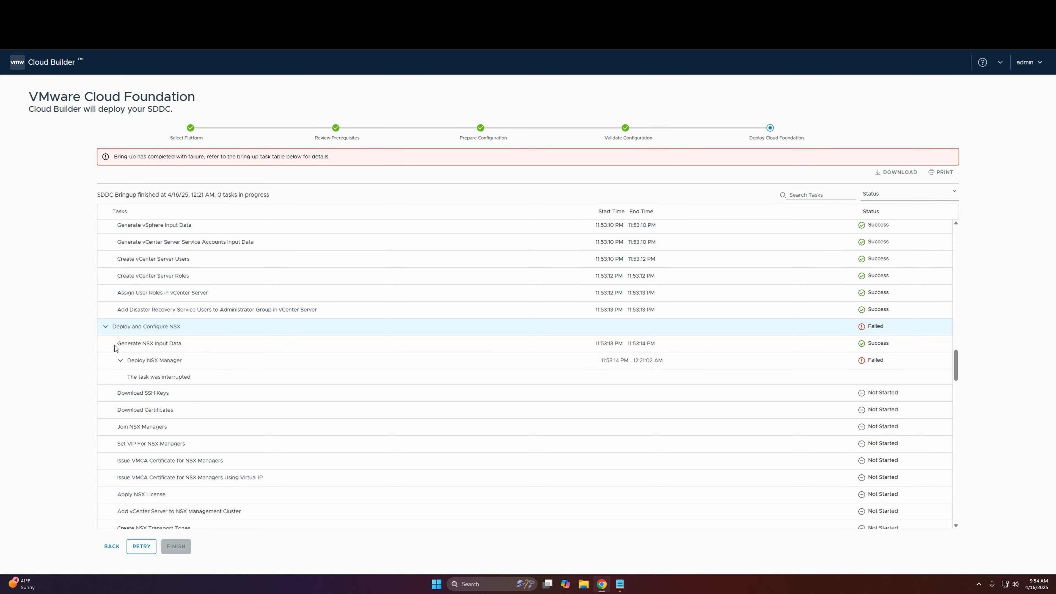
Step: Review the failed Deploy NSX Manager task and its error text in the SDDC bring-up task list
scroll(125, 345, "down", 2)
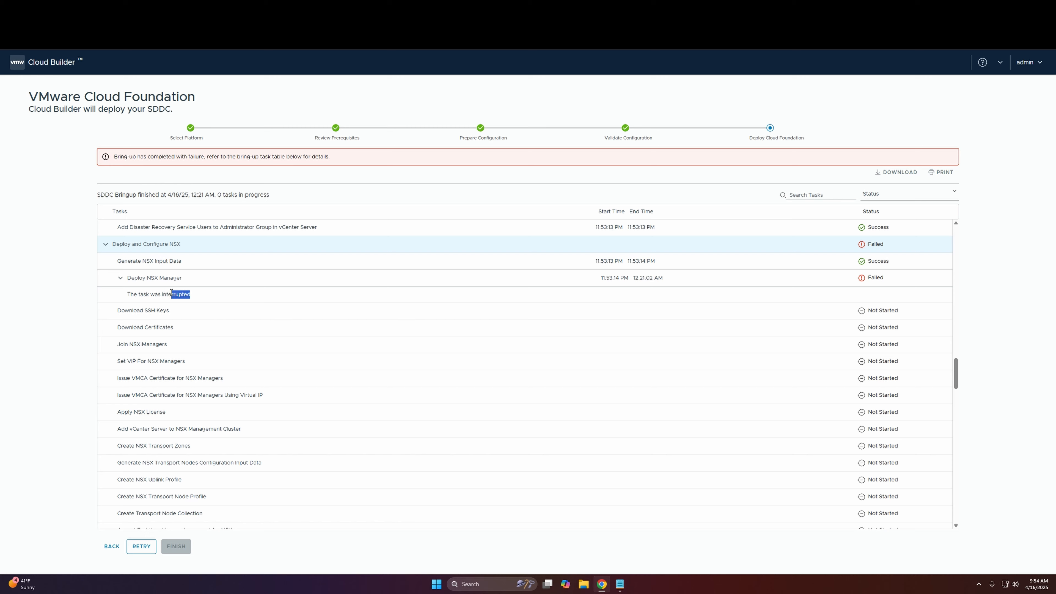
left_click_drag(171, 292, 94, 272)
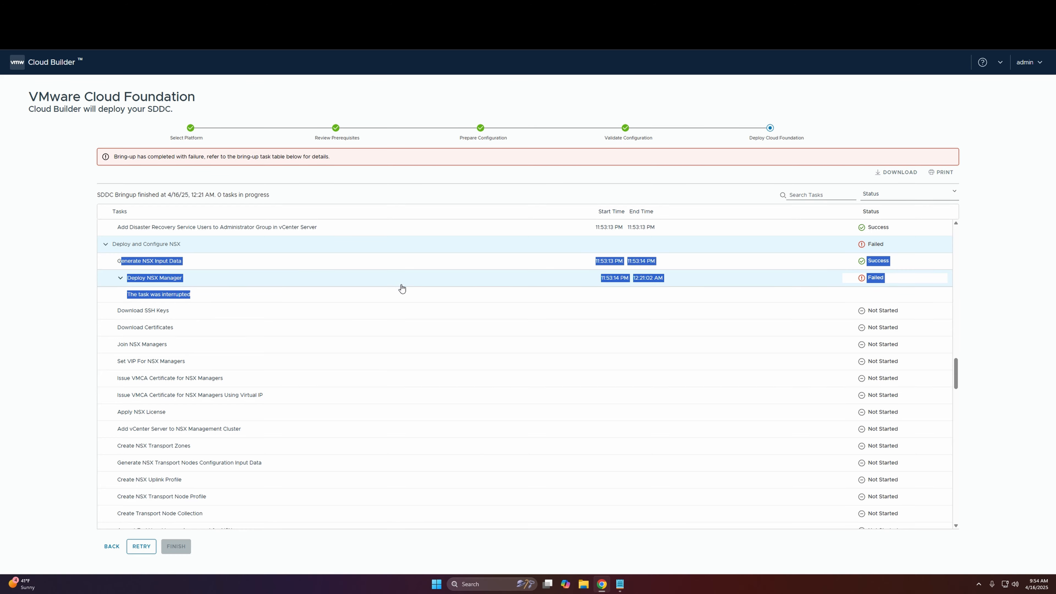
left_click(191, 297)
scroll(129, 303, "up", 2)
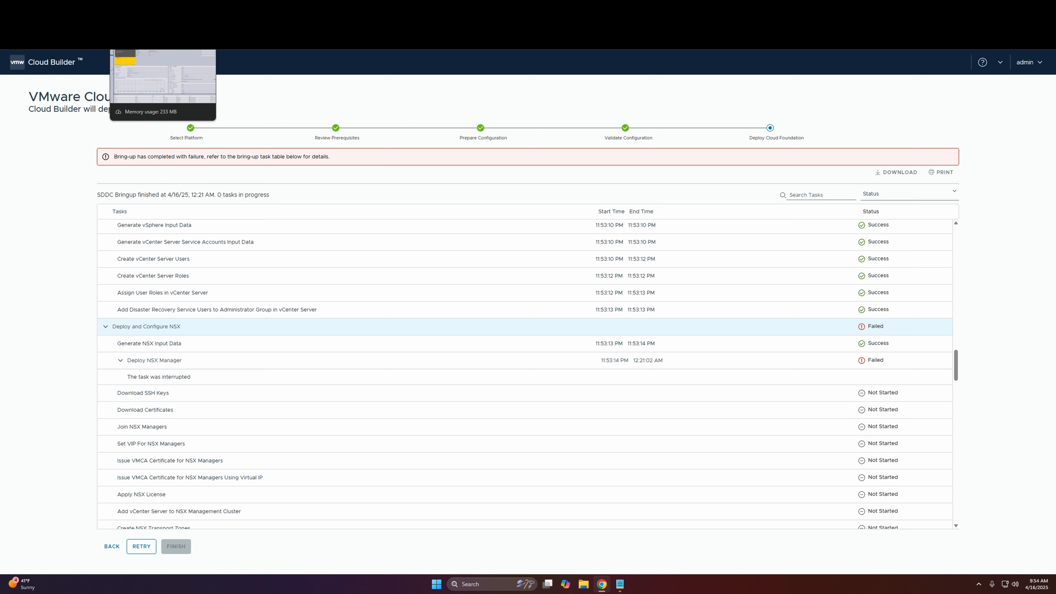
Step: Switch to the physical host's ESXi Host Client and check the esxi4, esxi3, esxi2 and esxi1 virtual machines
left_click(160, 8)
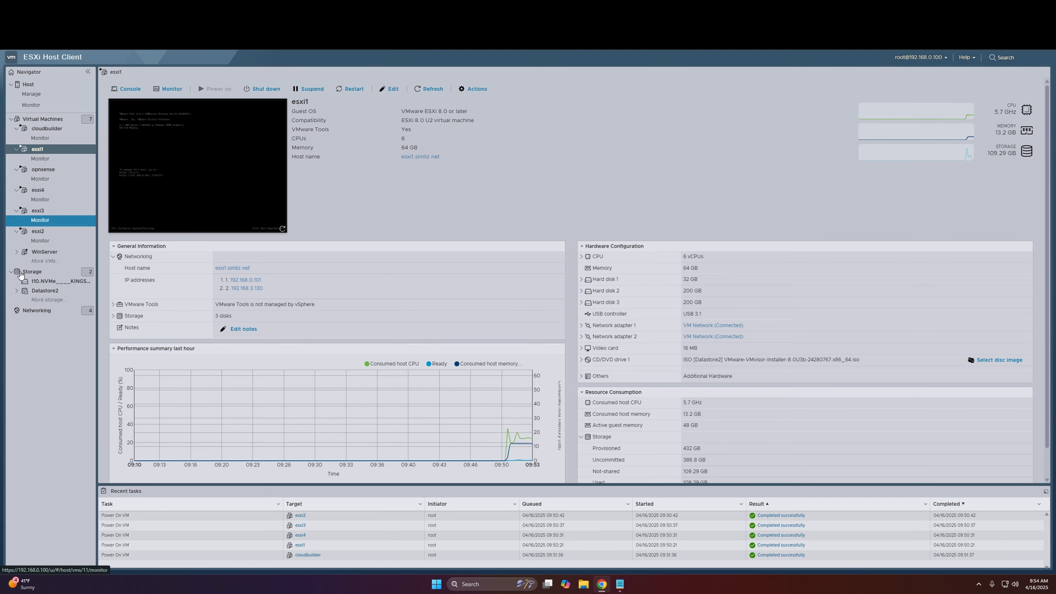
left_click(52, 191)
left_click(44, 213)
left_click(47, 233)
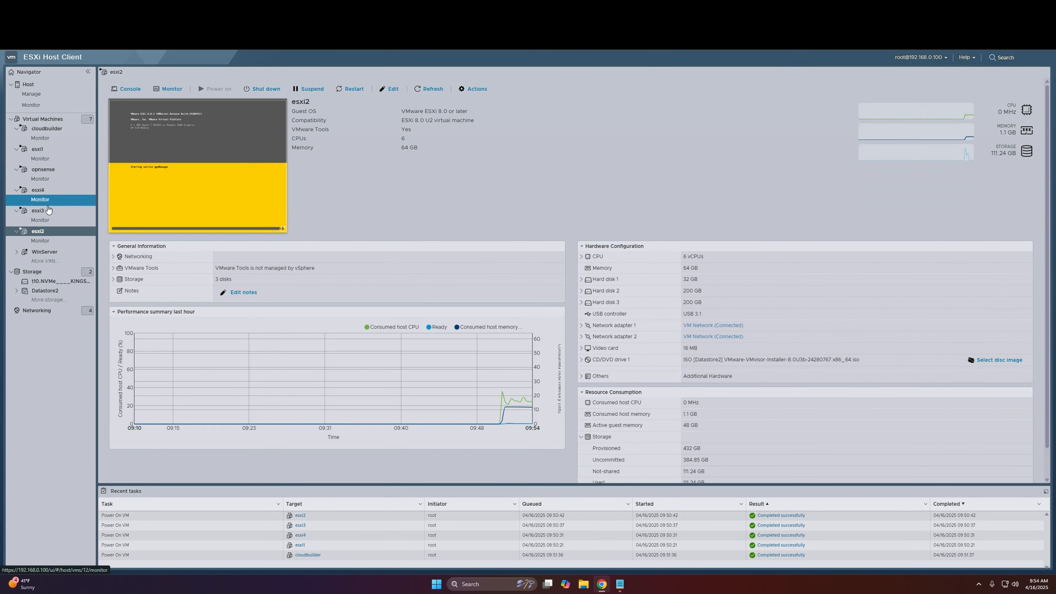
left_click(38, 149)
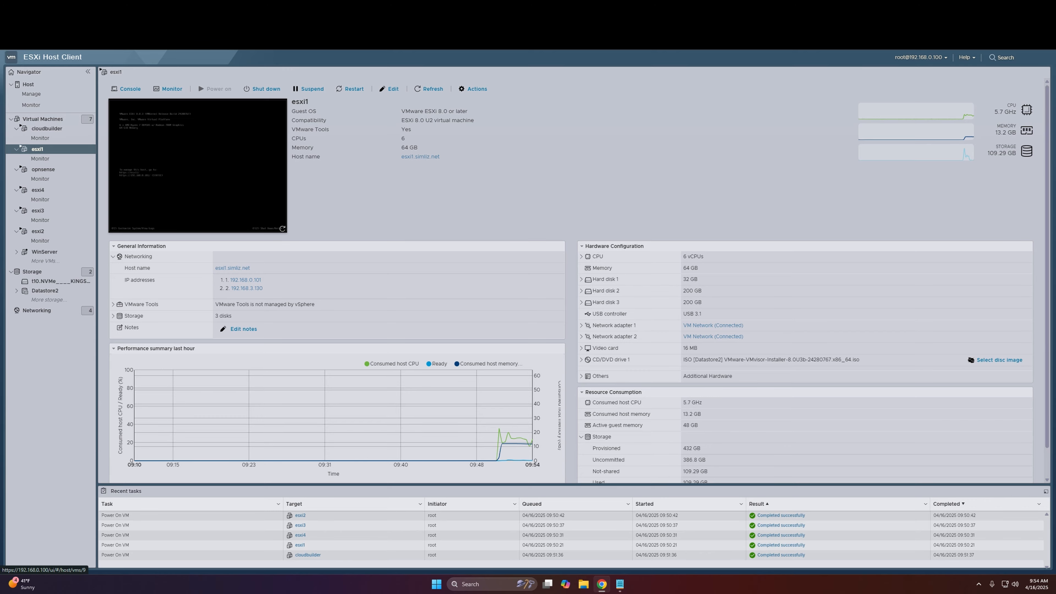
key("ctrl+t")
type("https")
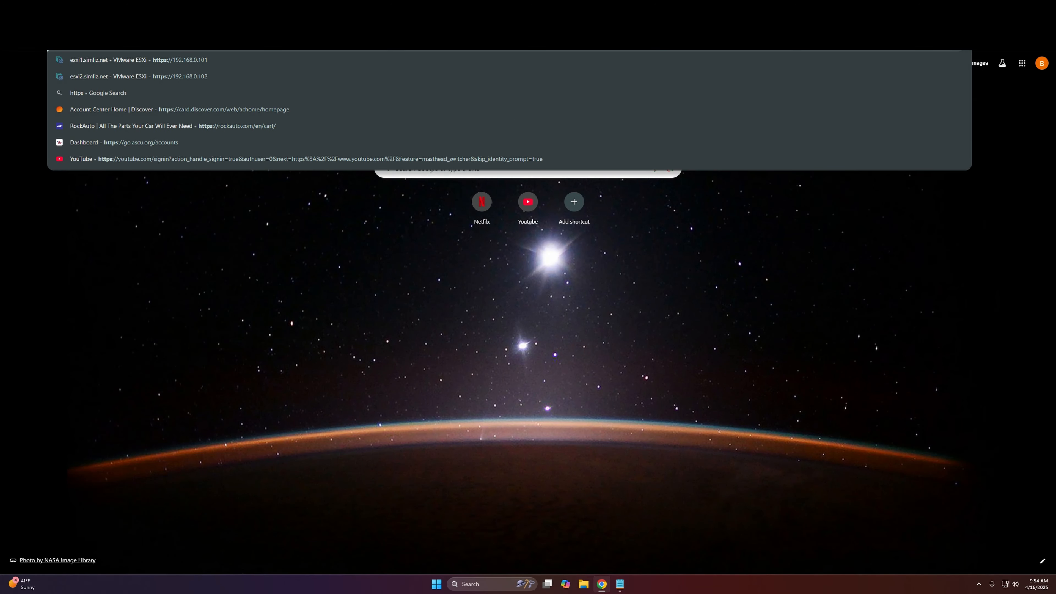
type("://192.")
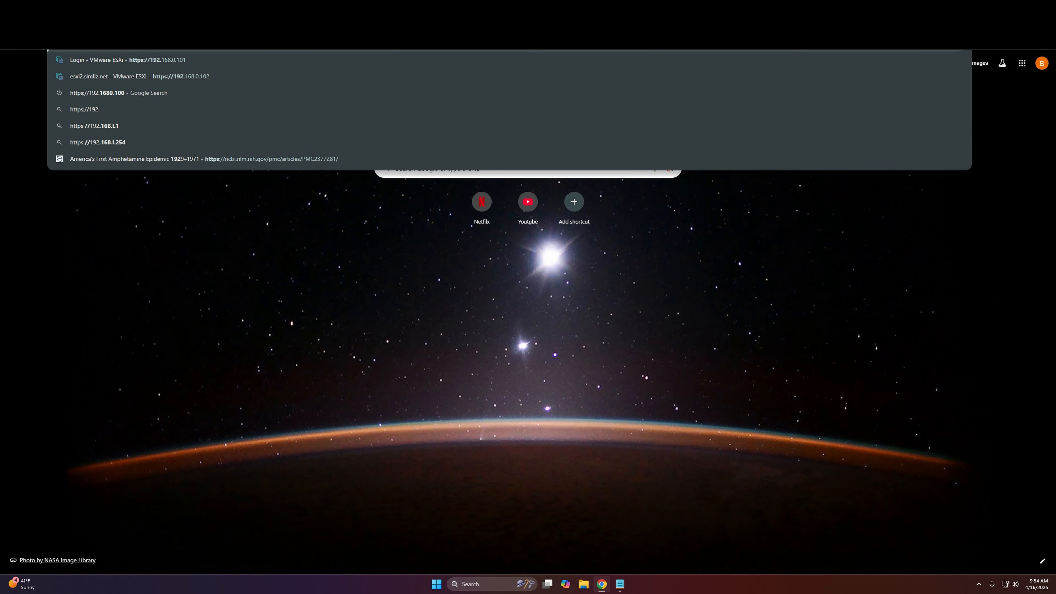
type("168.0.101")
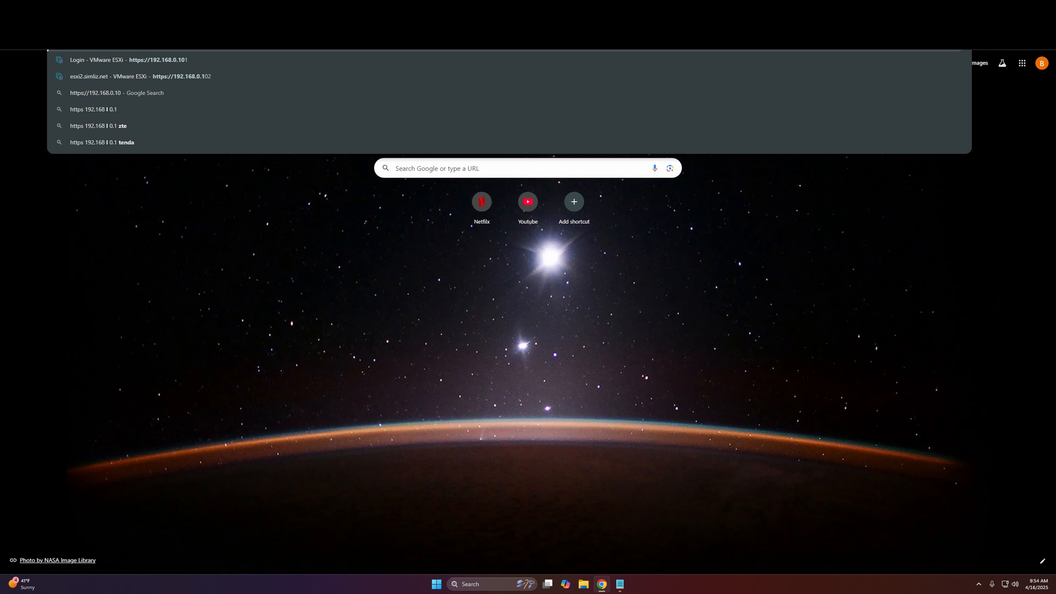
key("Return")
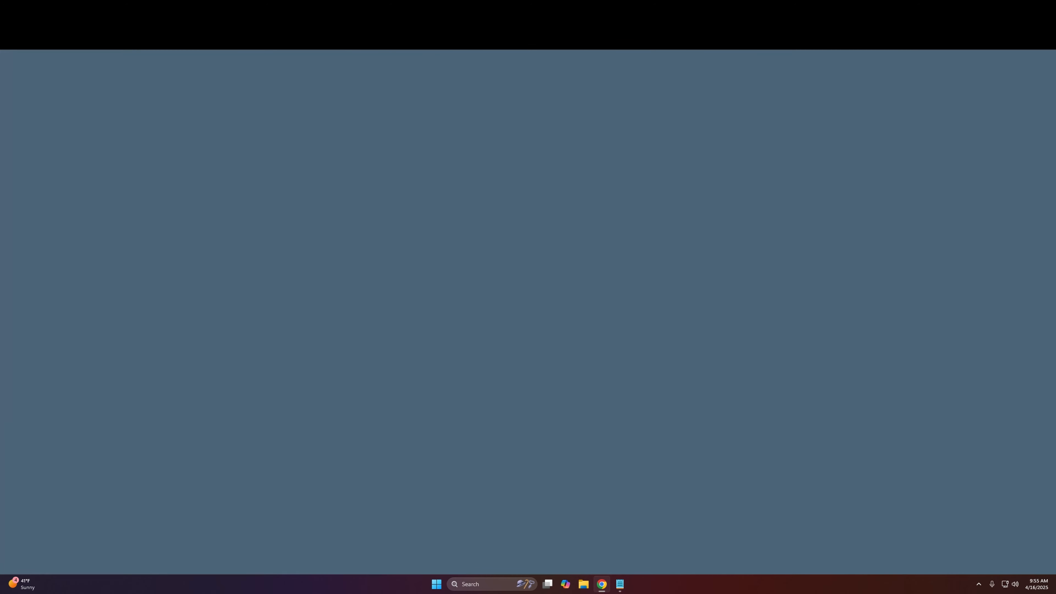
Step: Log in to the ESXi Host Client as root with the account password
type("root")
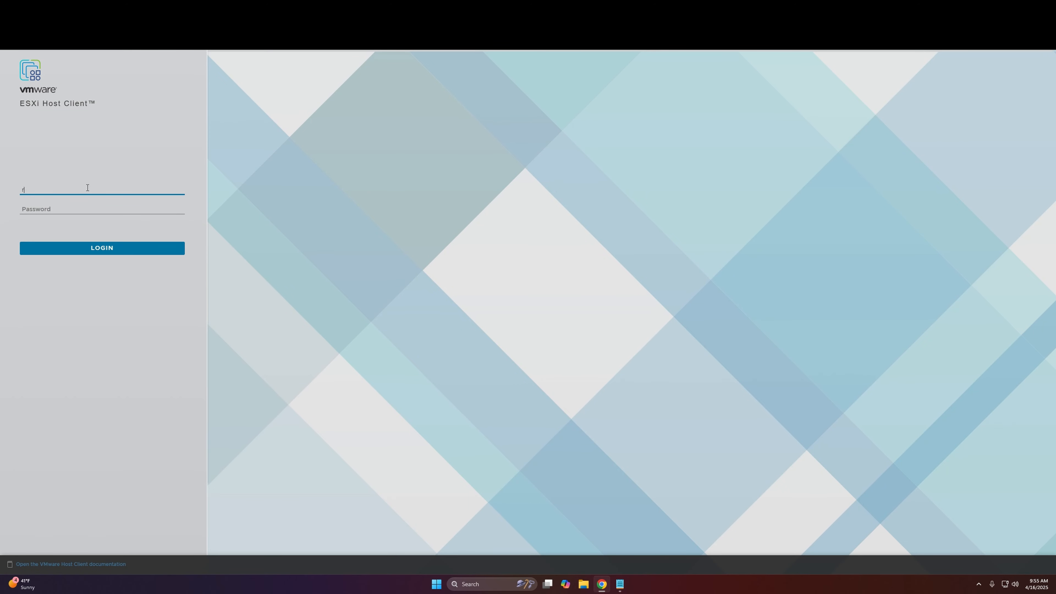
key("Tab")
type("VM")
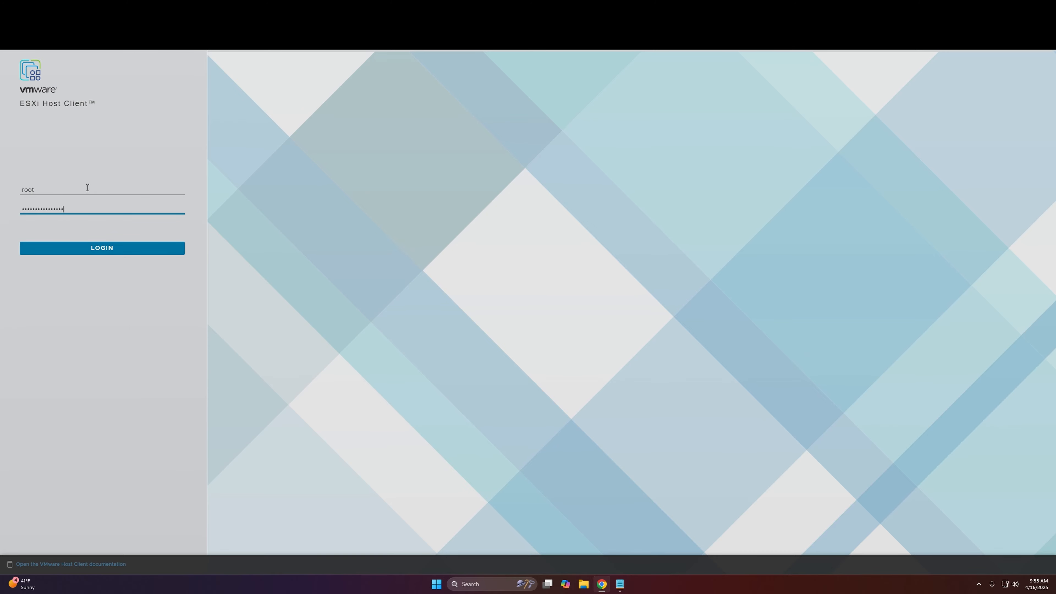
key("Return")
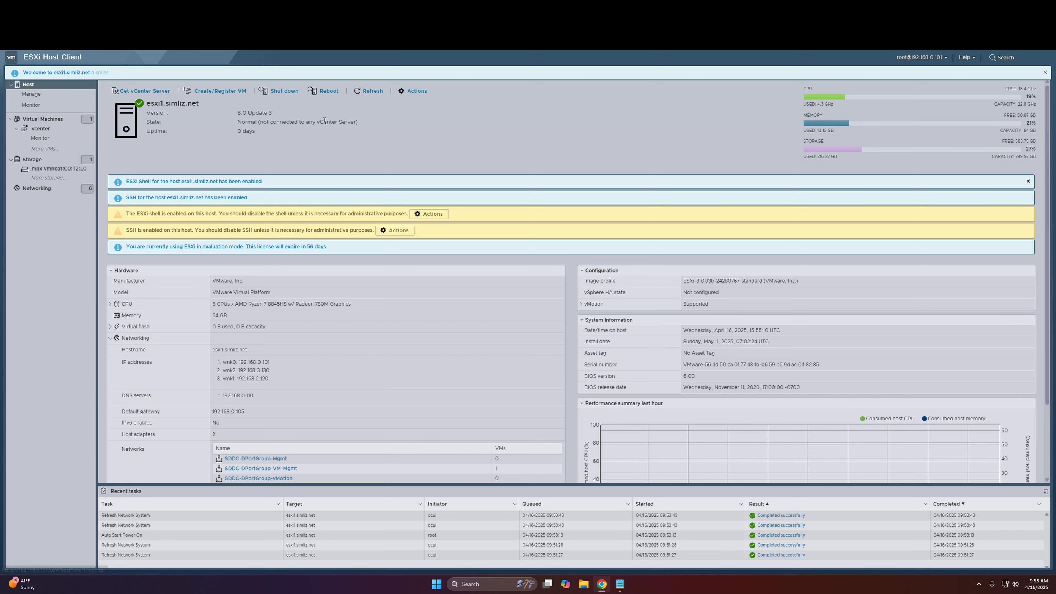
Step: Check the esxi1 host's vCenter connection state and uptime, and view the vcenter virtual machine's summary
left_click_drag(259, 122, 366, 126)
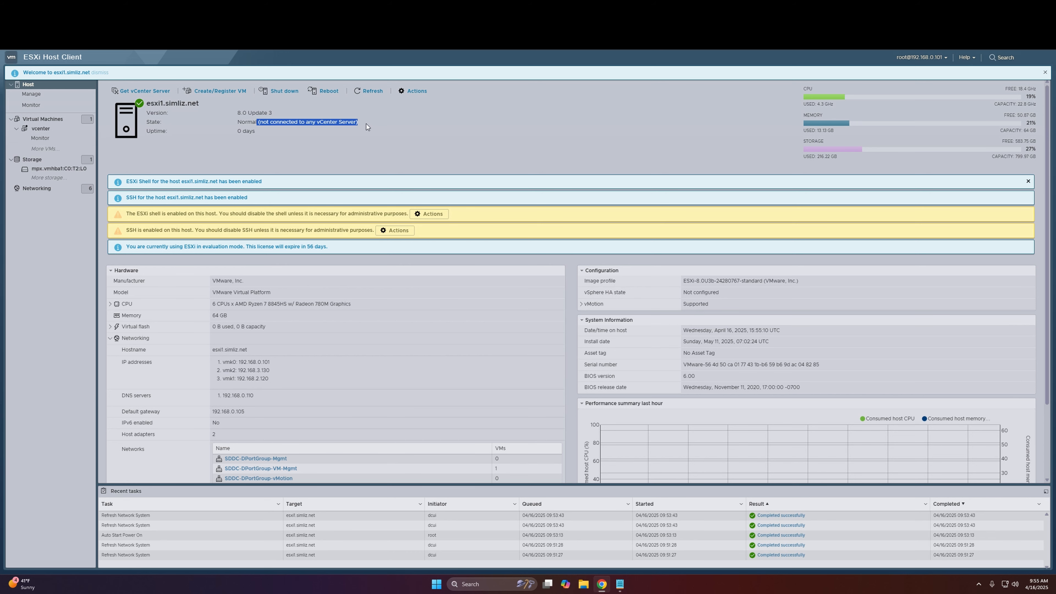
left_click(41, 128)
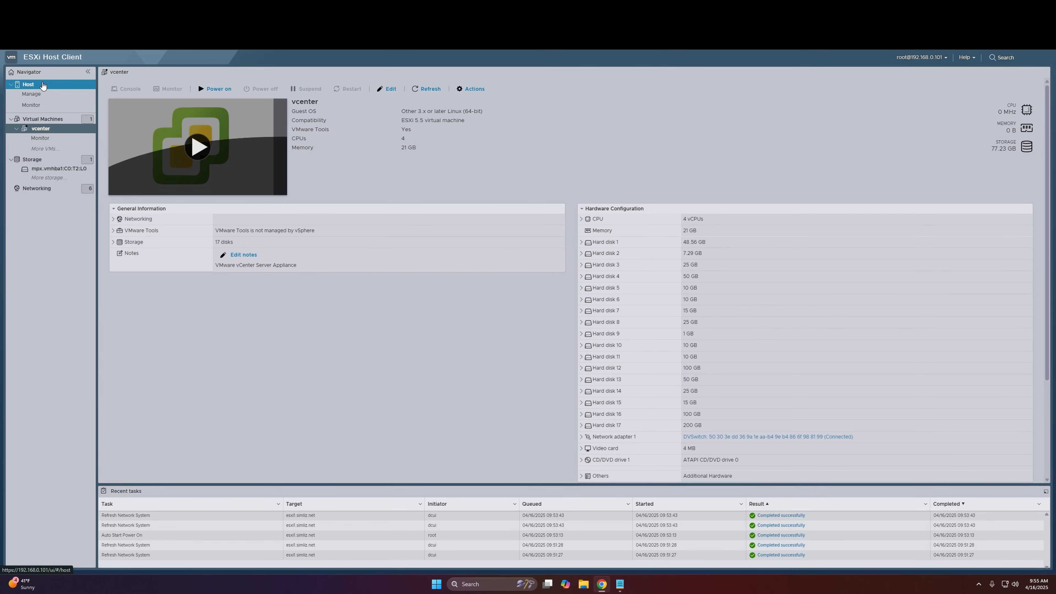
left_click(41, 84)
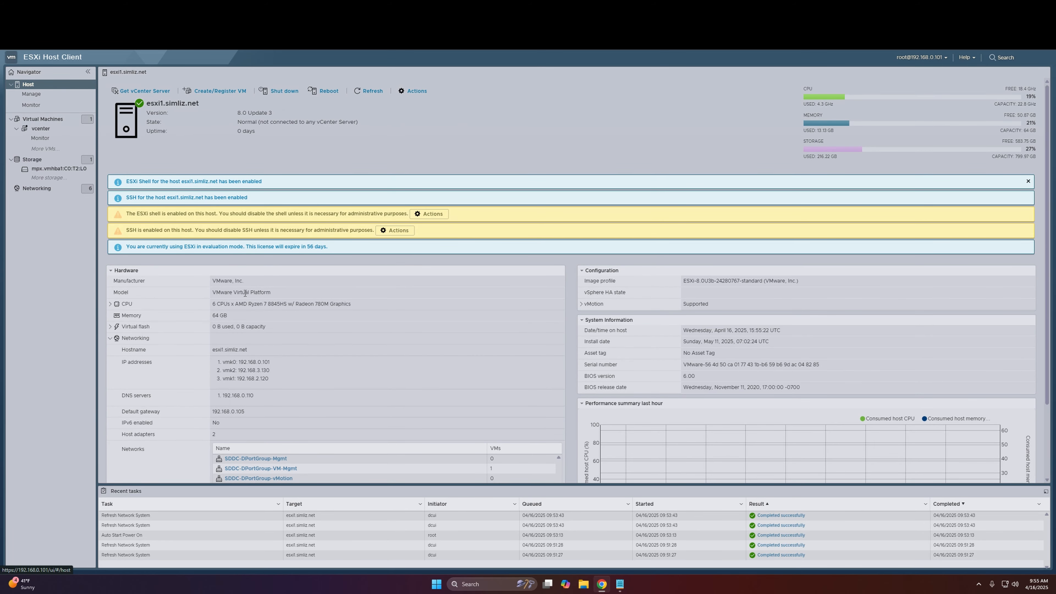
left_click_drag(257, 131, 236, 132)
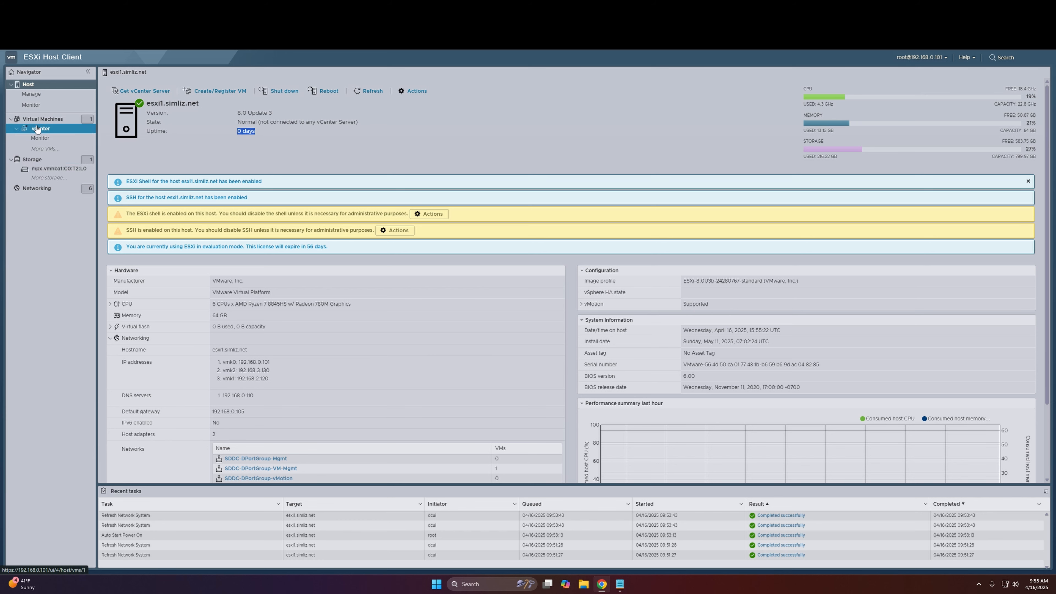
Step: Remove the svc-vcf-esxi1 user from the esxi1 host's local users and confirm the removal
left_click(31, 94)
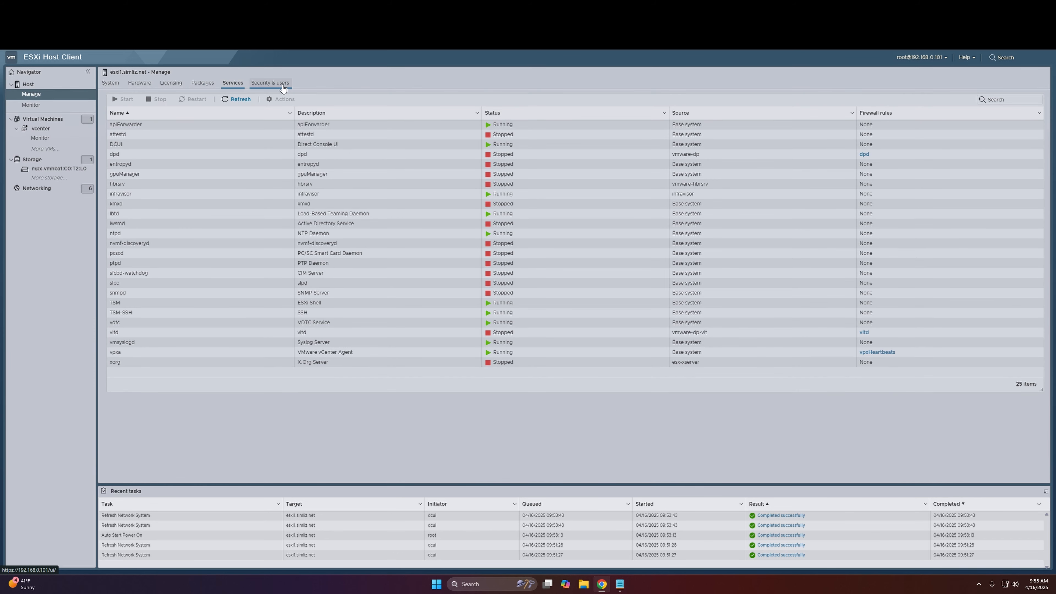
left_click(282, 86)
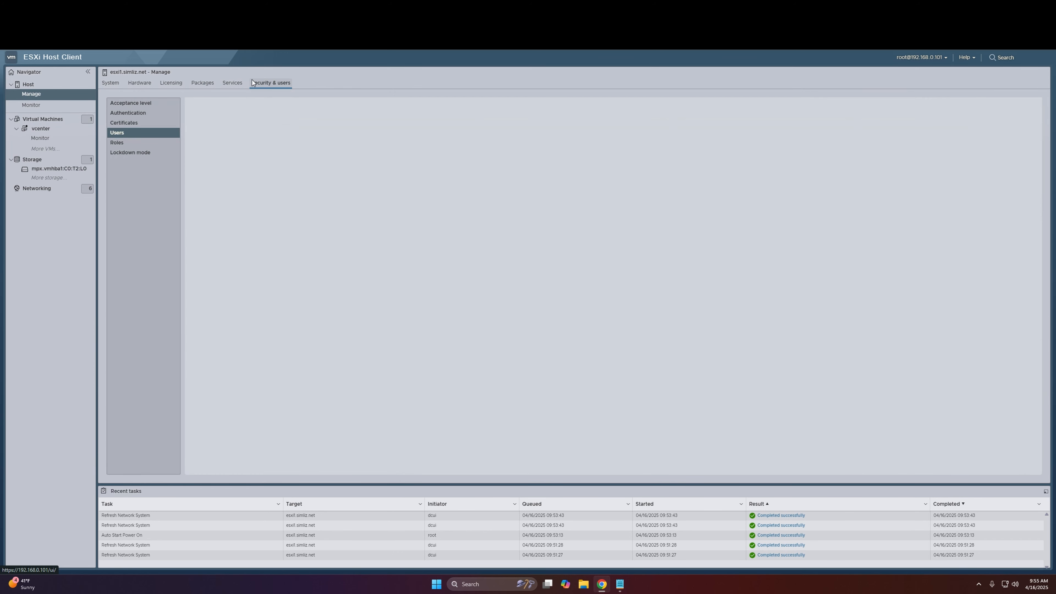
left_click(125, 132)
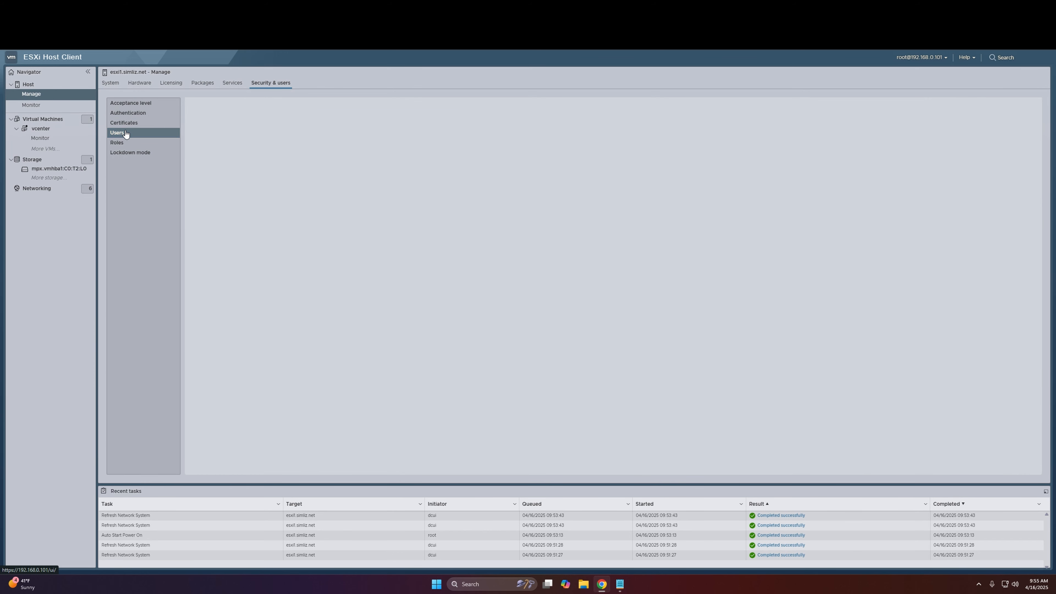
left_click(129, 134)
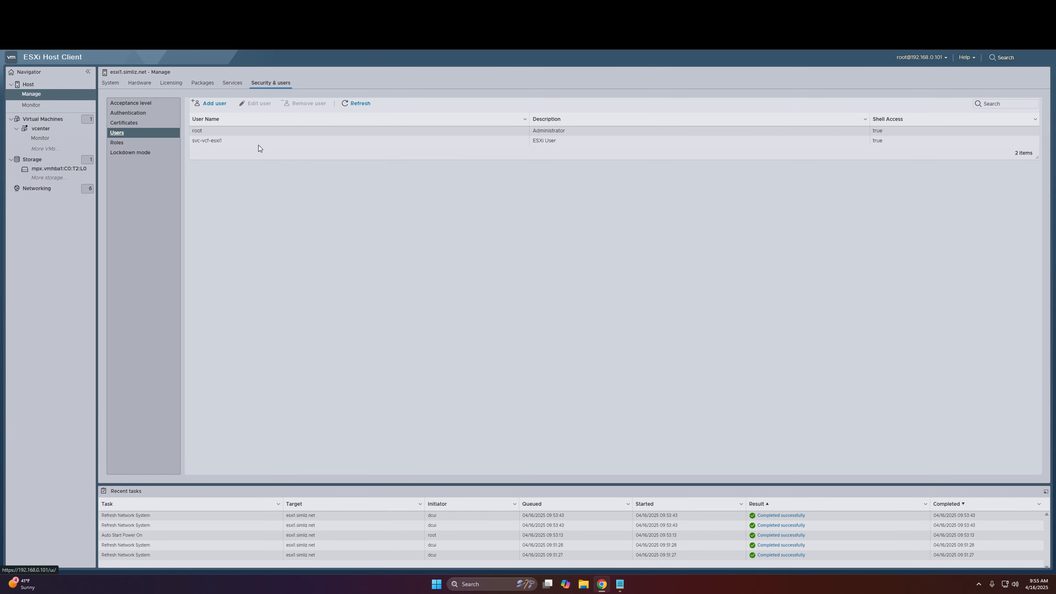
left_click(266, 141)
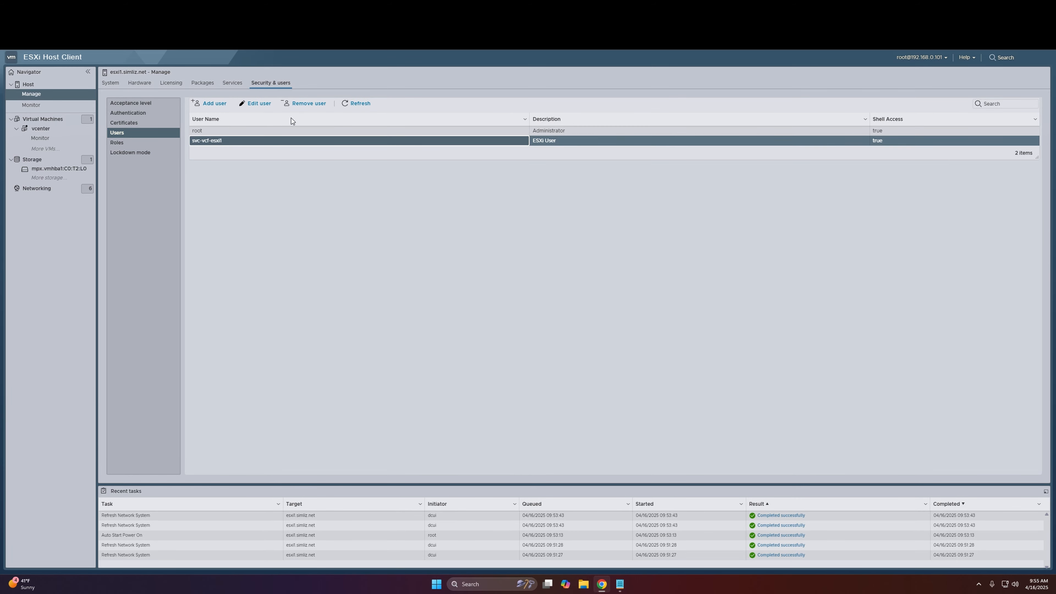
left_click(32, 74)
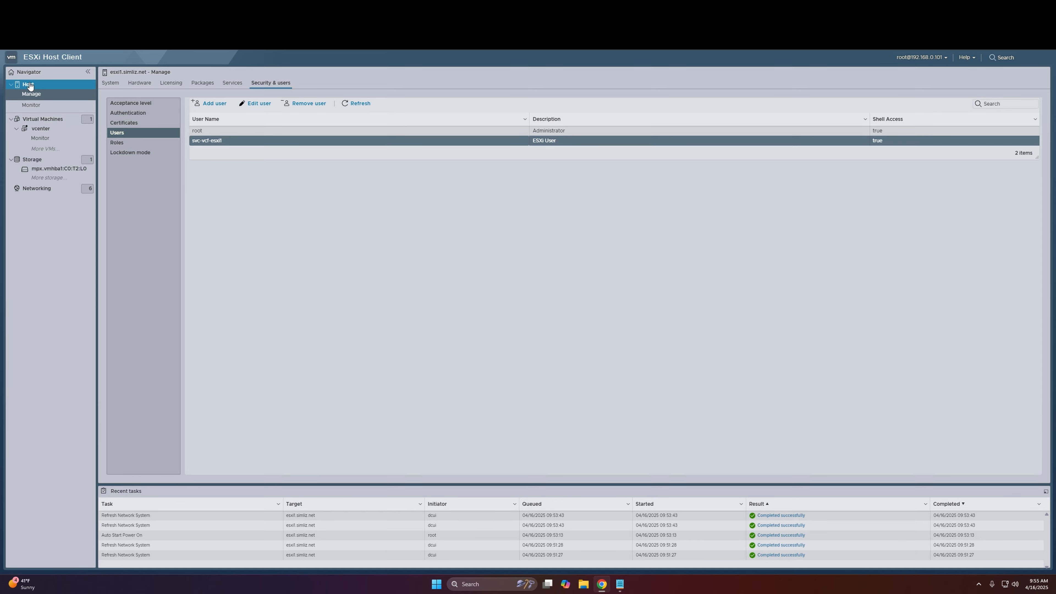
left_click(46, 94)
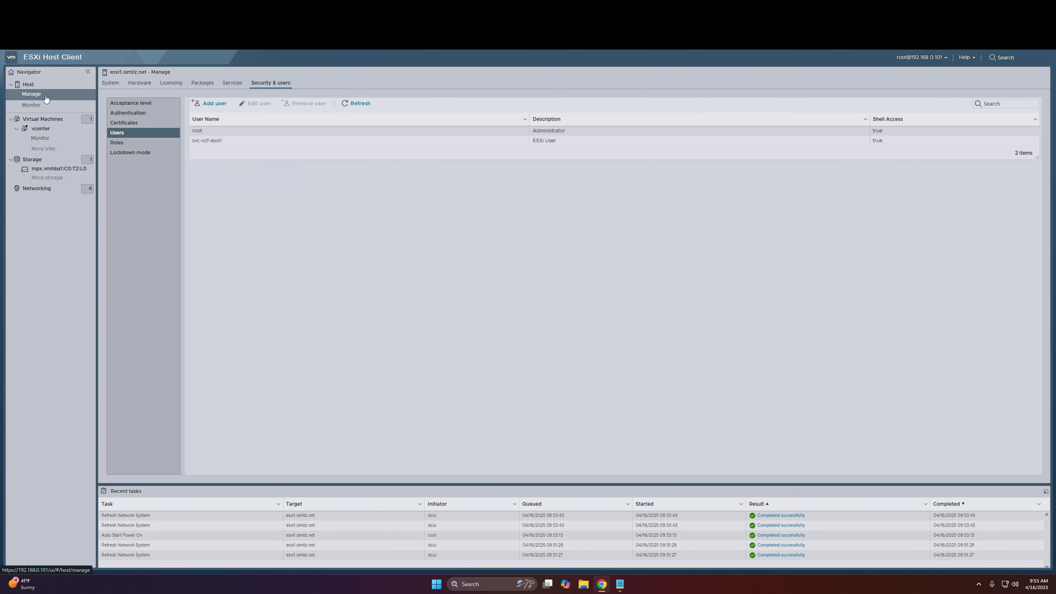
left_click(227, 141)
left_click(309, 103)
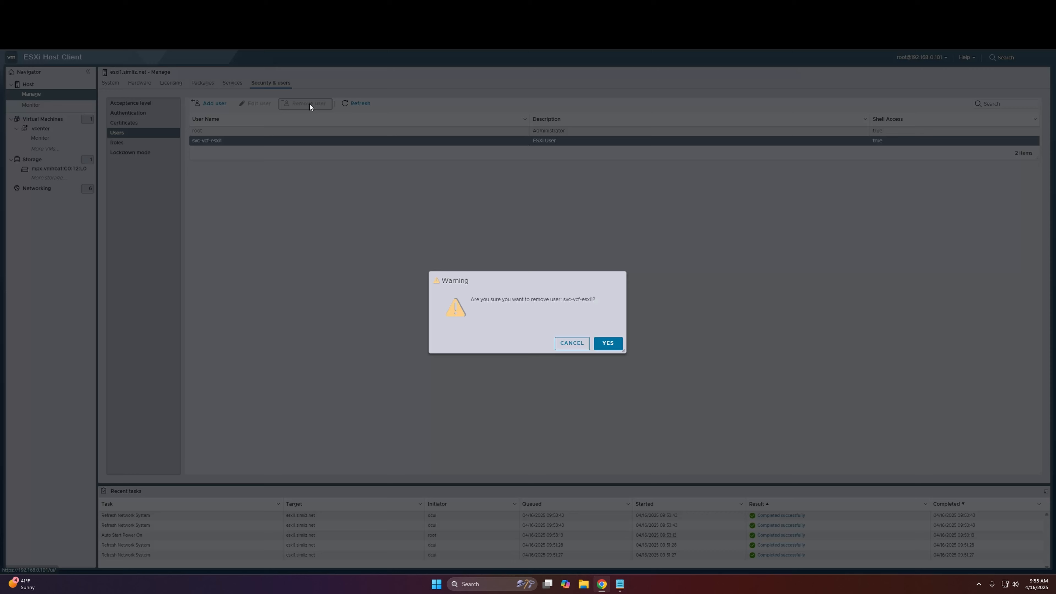
left_click(607, 346)
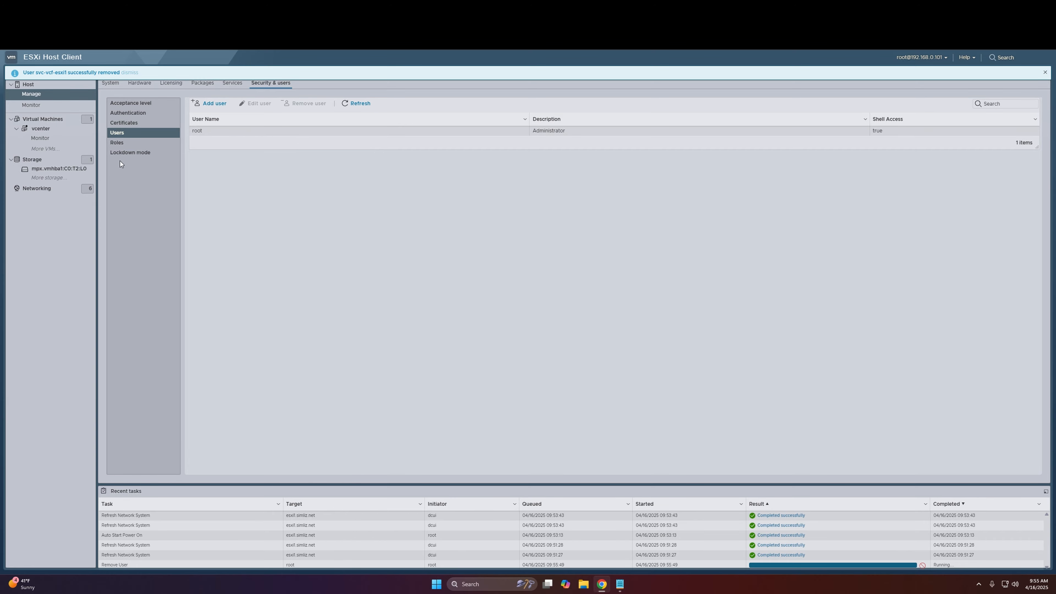
Step: Delete the vcenter virtual machine from the esxi1 host and refresh the virtual machine list
left_click(39, 120)
left_click(145, 120)
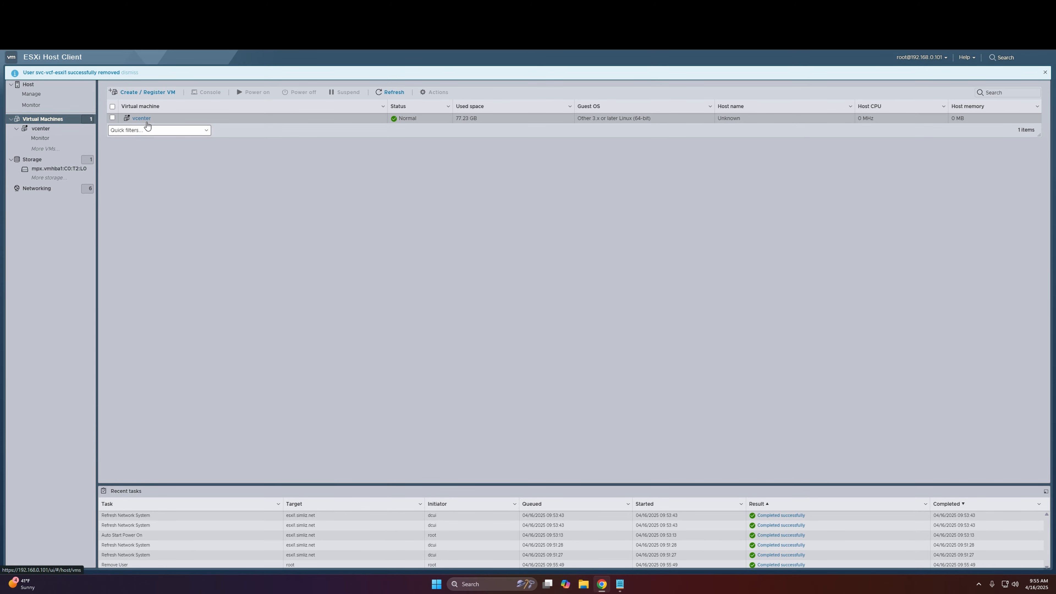
left_click(442, 92)
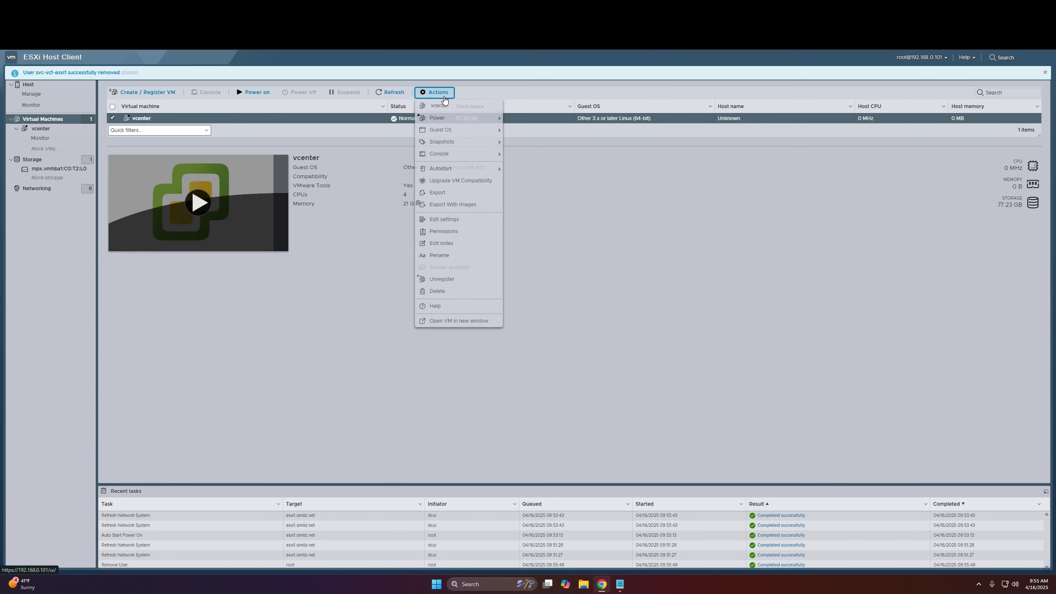
left_click(460, 290)
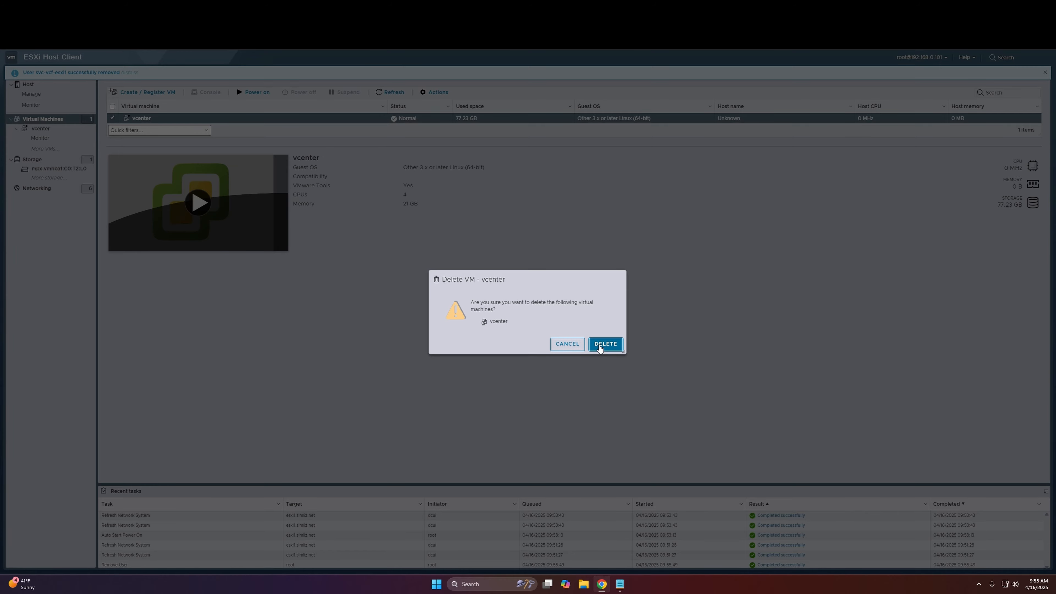
left_click(606, 344)
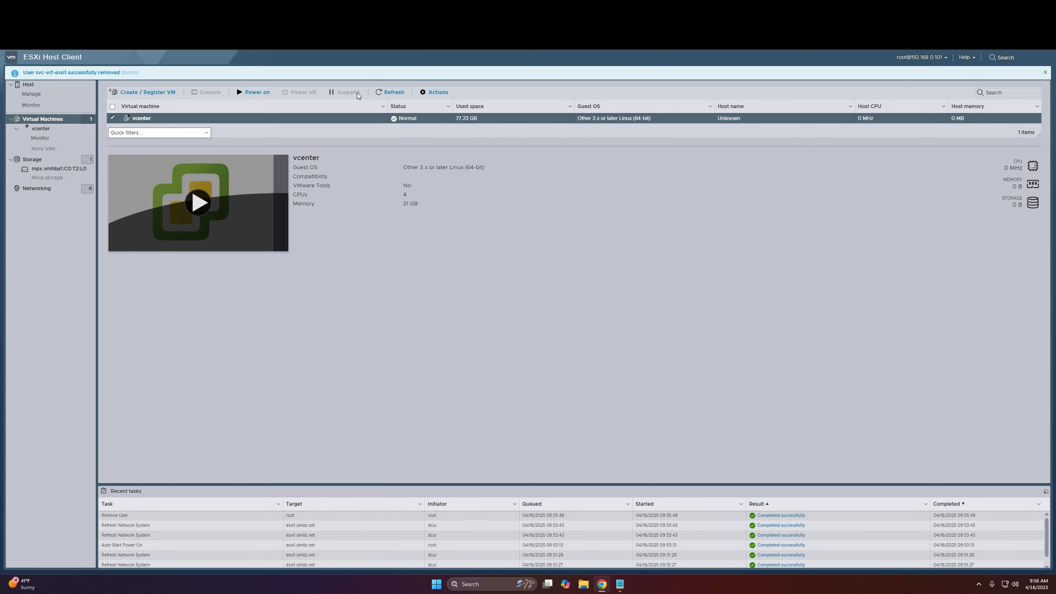
left_click(391, 93)
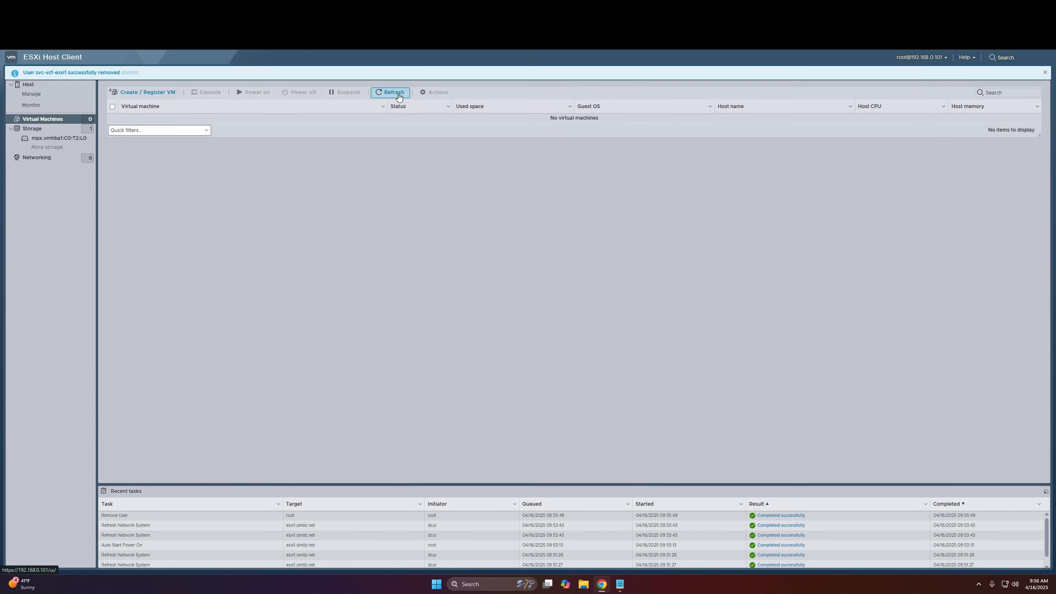
Step: Examine the esxi1 host's datastore and storage devices, including the partitions on local disk mpx.vmhba1:C0:T2:L0
left_click(42, 129)
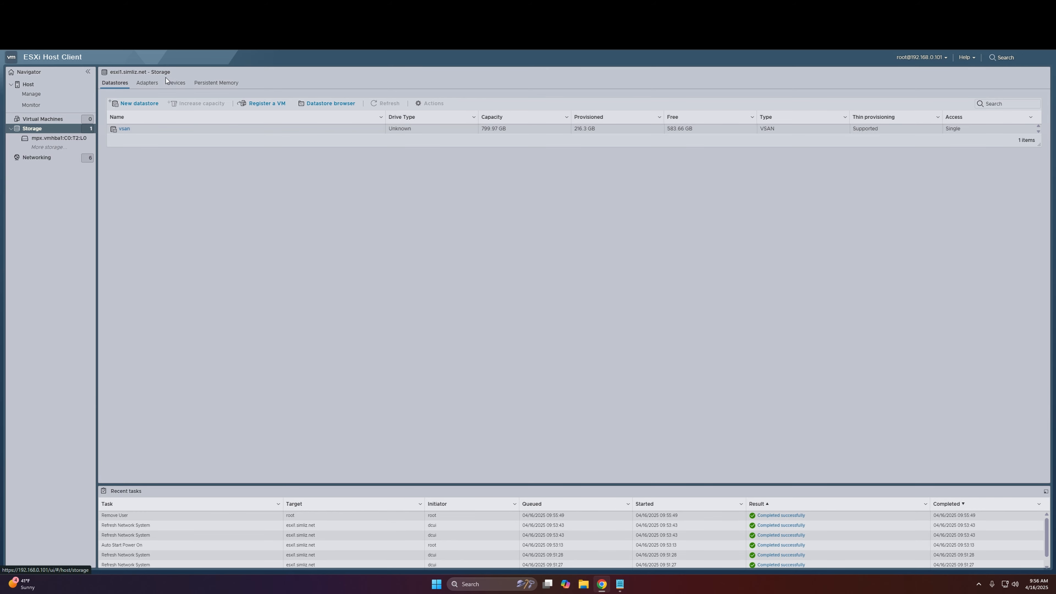
left_click(176, 83)
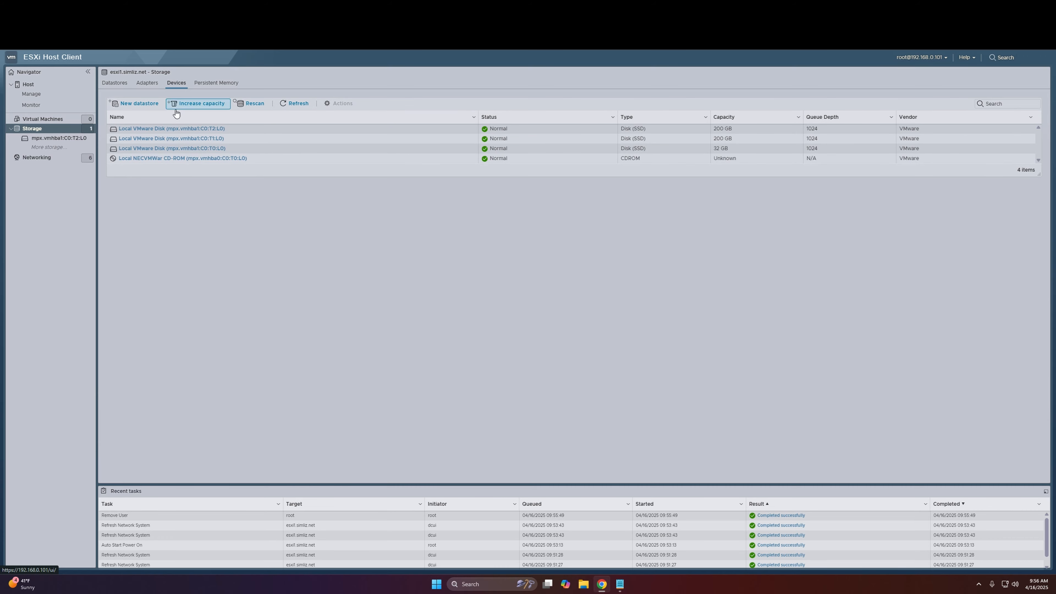
left_click(222, 129)
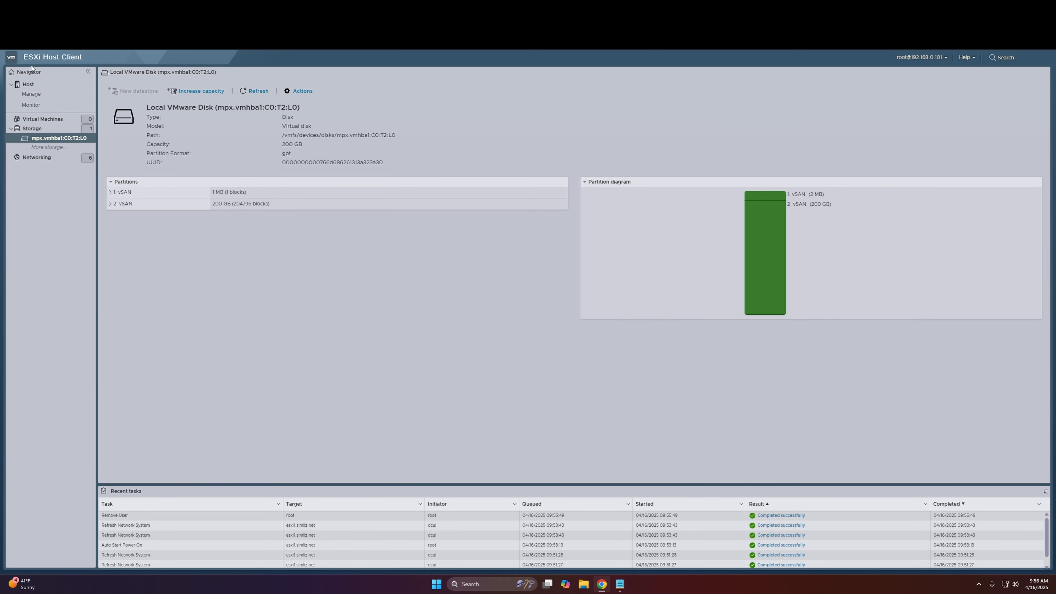
left_click(52, 127)
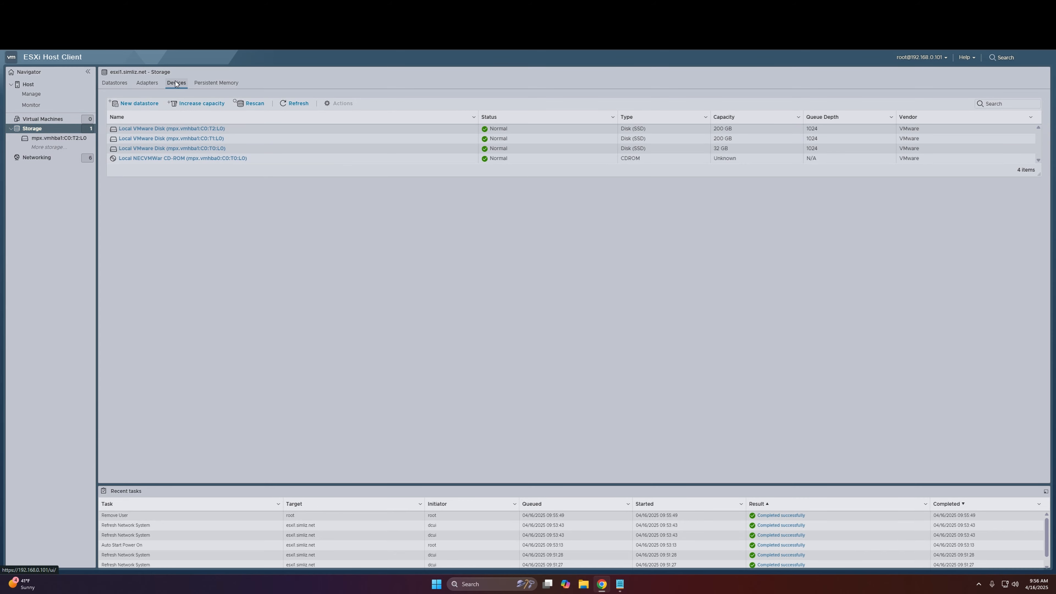
Step: Examine the partitions on local disk mpx.vmhba1:C0:T1:L0, the device list, and the vsan datastore with its available actions
left_click(159, 140)
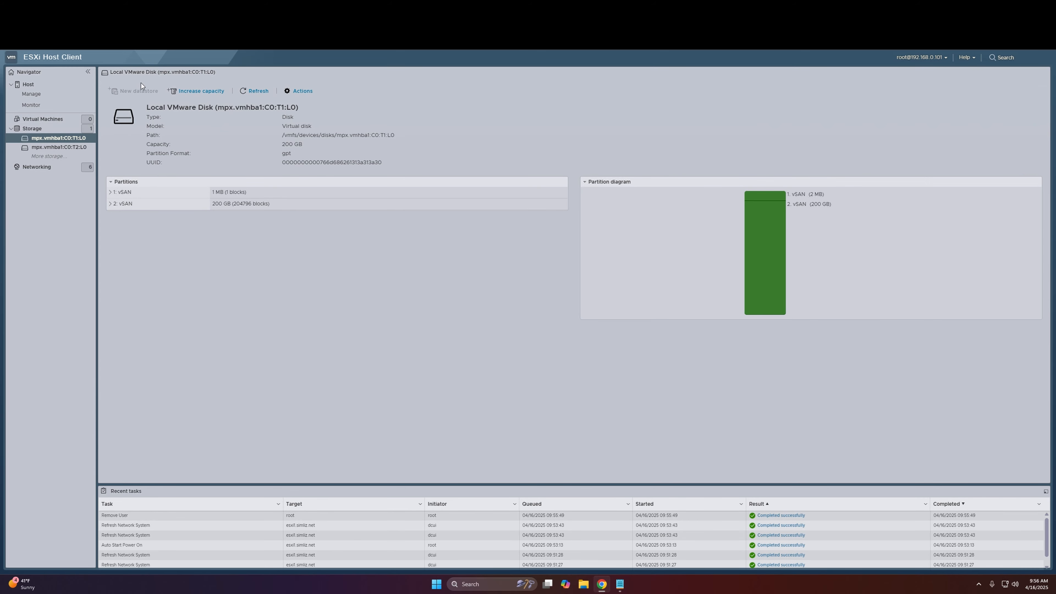
left_click(42, 128)
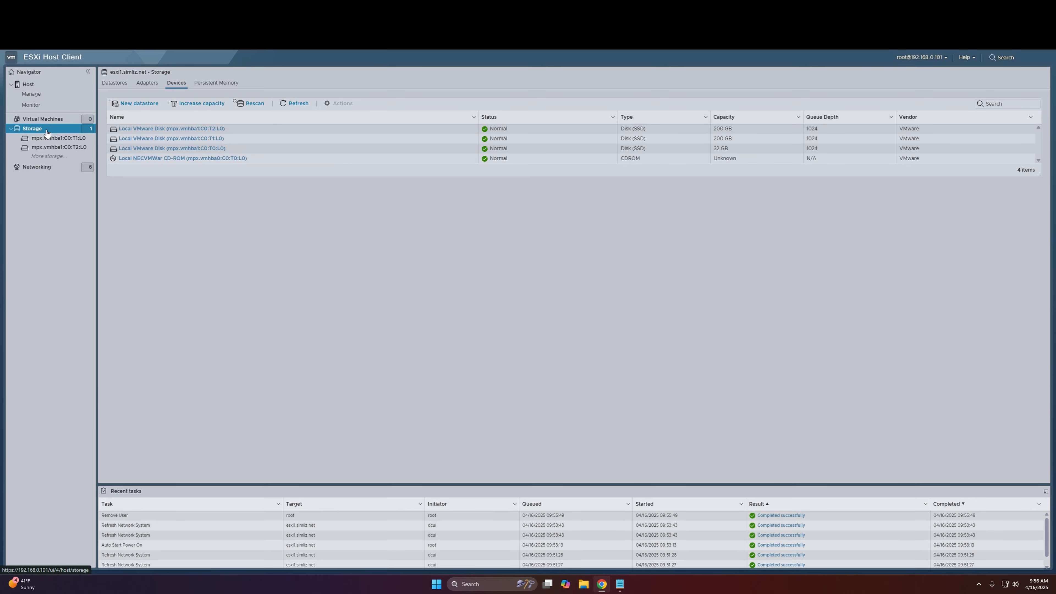
left_click(249, 118)
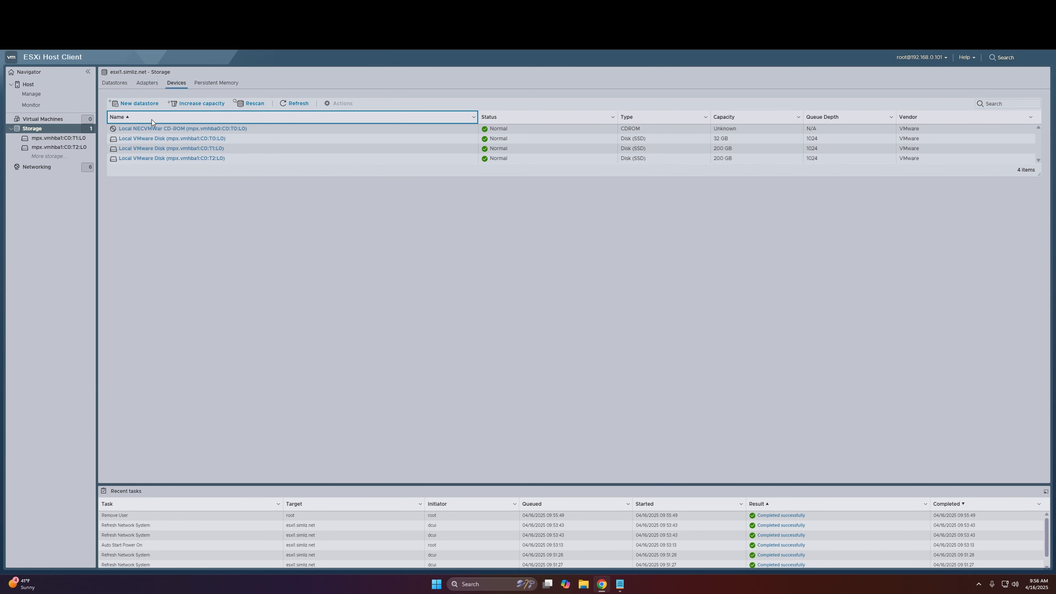
left_click(115, 82)
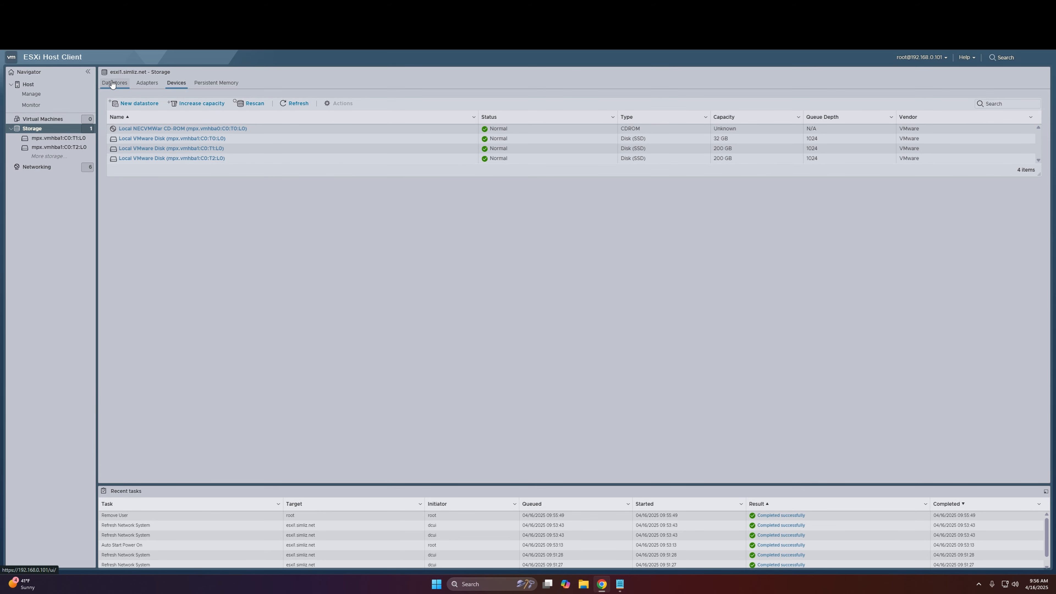
left_click(125, 129)
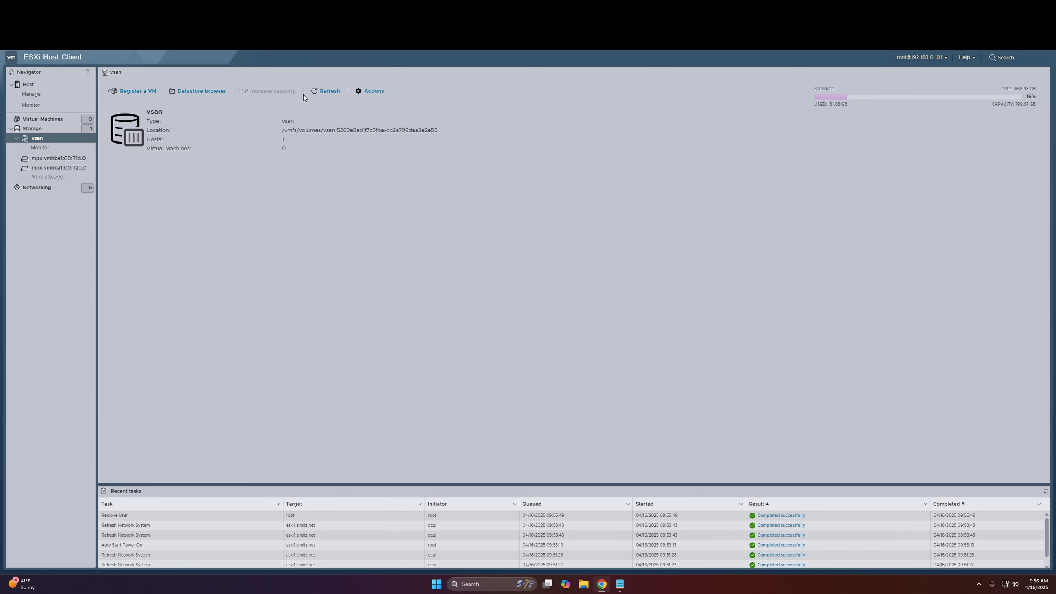
left_click(380, 94)
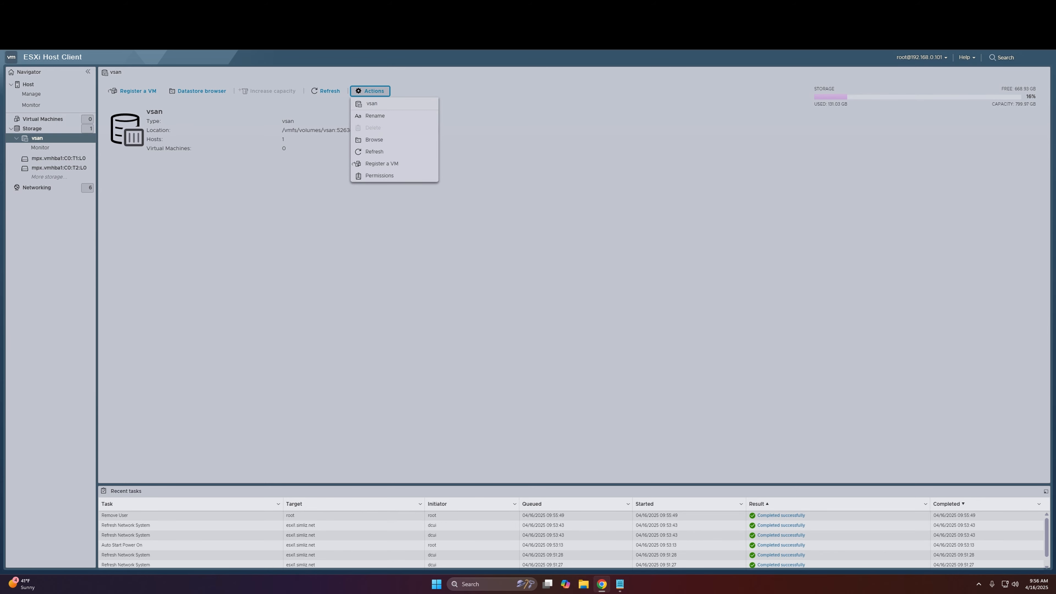
Step: Open a Windows Command Prompt by searching for cmd
left_click(469, 584)
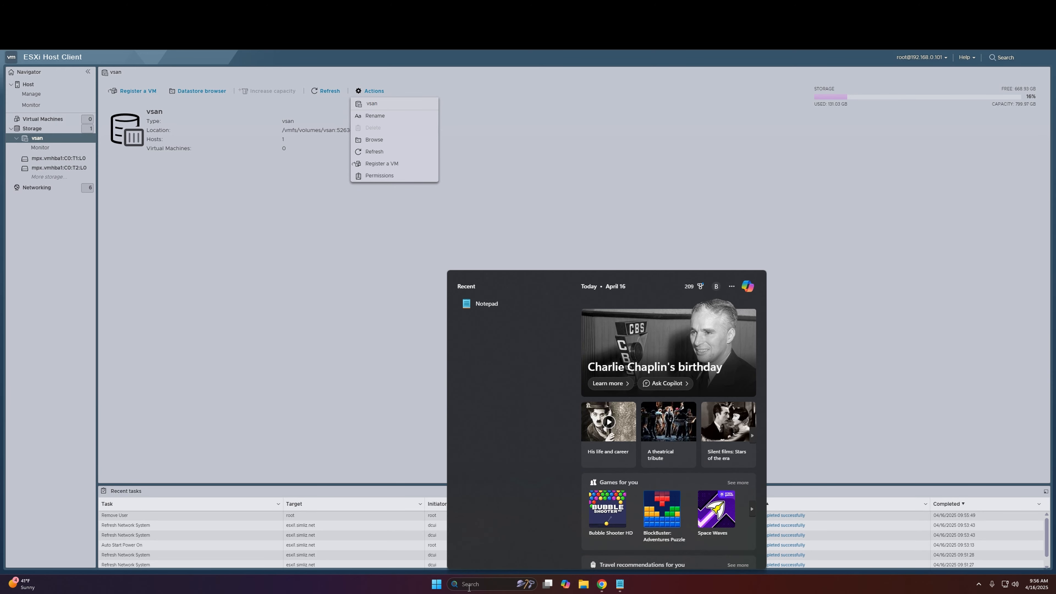
type("cmd")
key("Return")
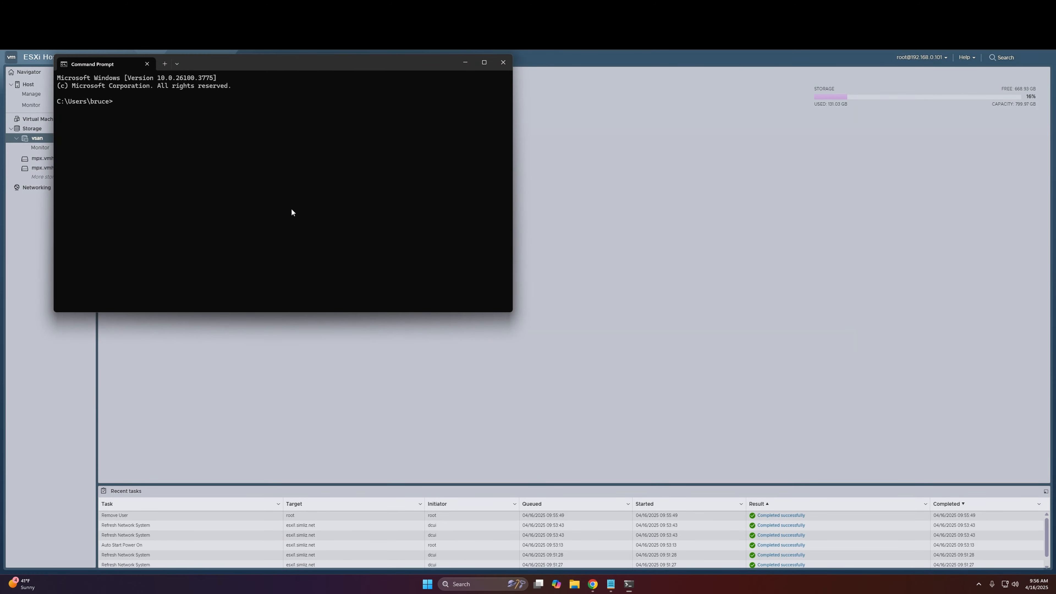
type("shhe")
type("root")
type("@192.16")
type("8.0.101")
key("Return")
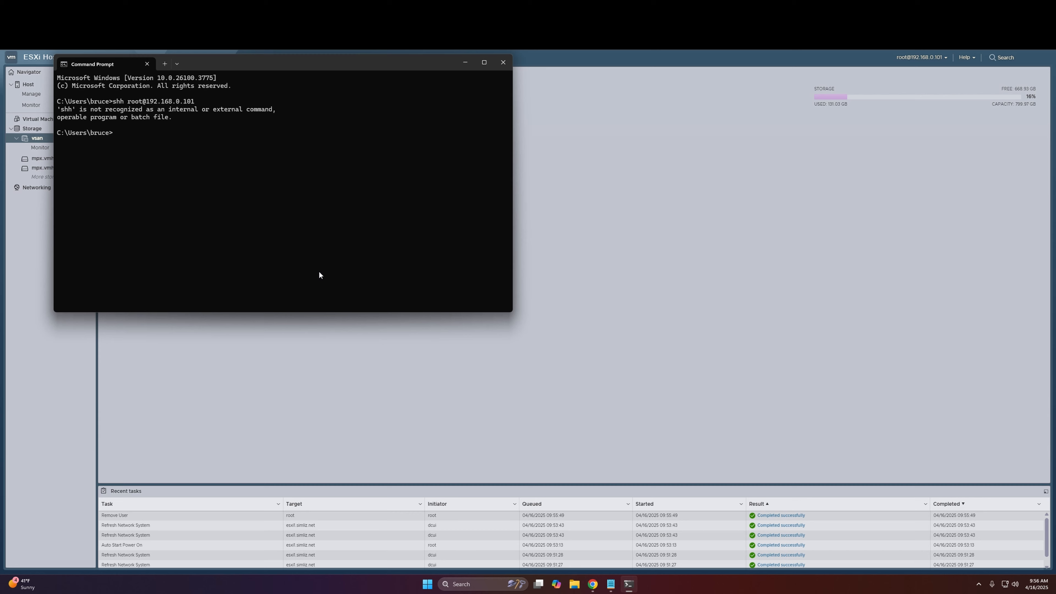
key("Up")
key("BackSpace")
type("ssh root@192.168.0.101")
key("Return")
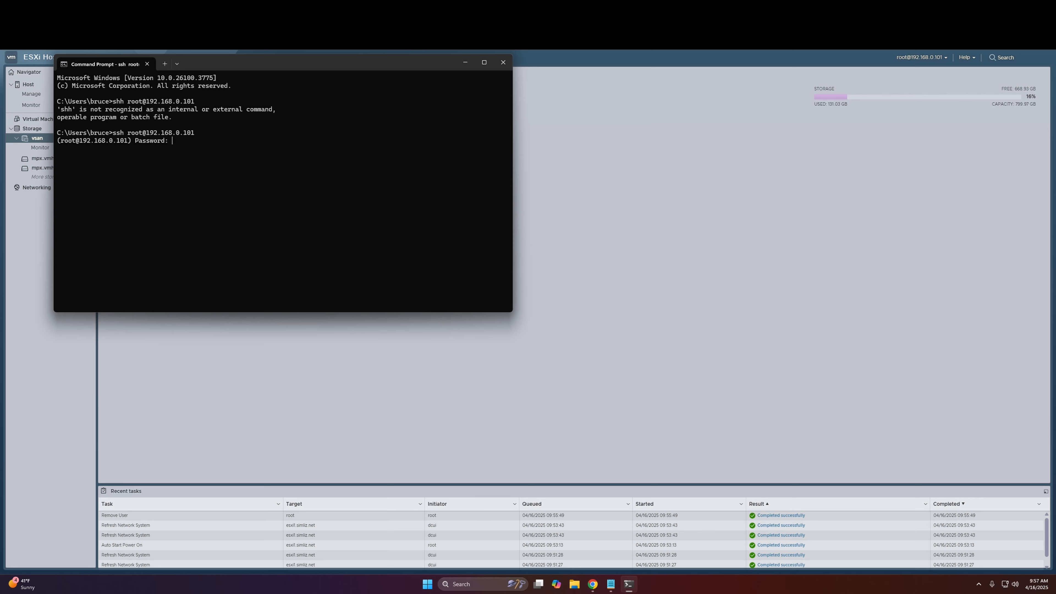
key("Return")
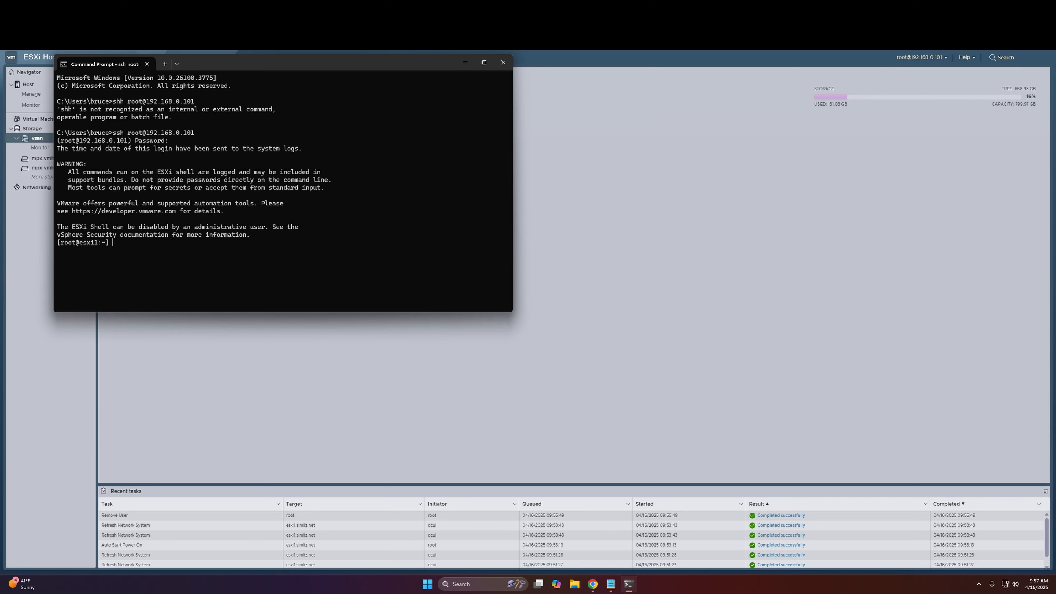
Step: Arrange the Notepad cleanup instructions beside the Command Prompt window and enlarge the Command Prompt
left_click(628, 584)
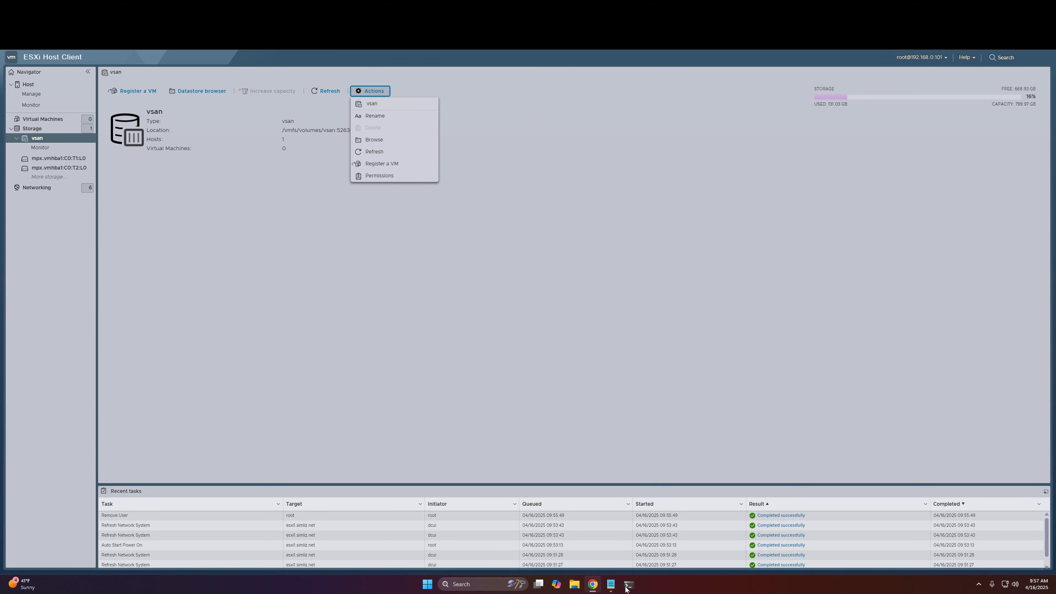
left_click(628, 584)
left_click(612, 585)
left_click_drag(860, 171, 730, 76)
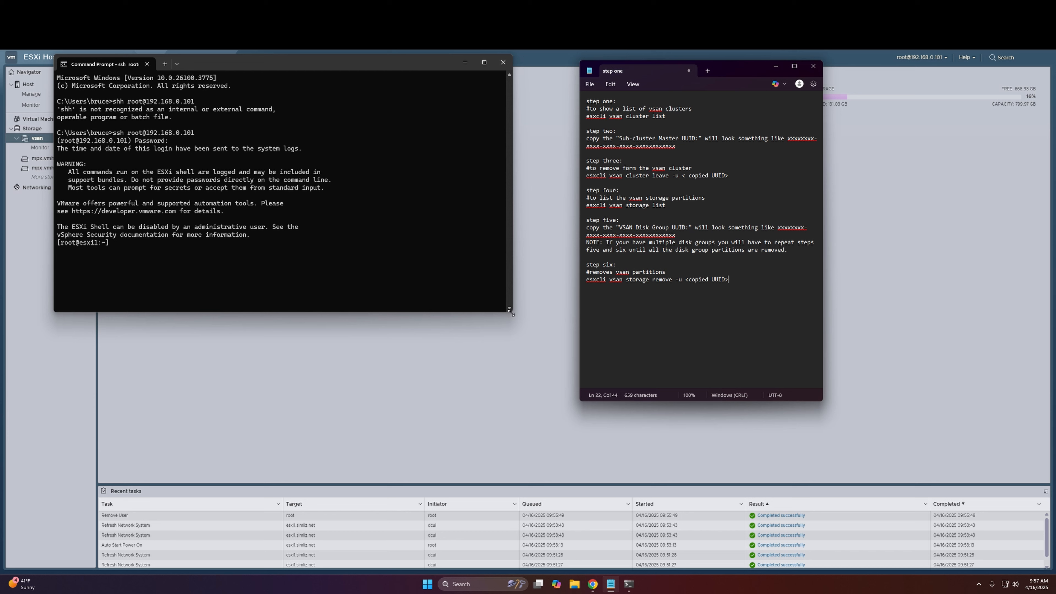
left_click_drag(510, 311, 541, 405)
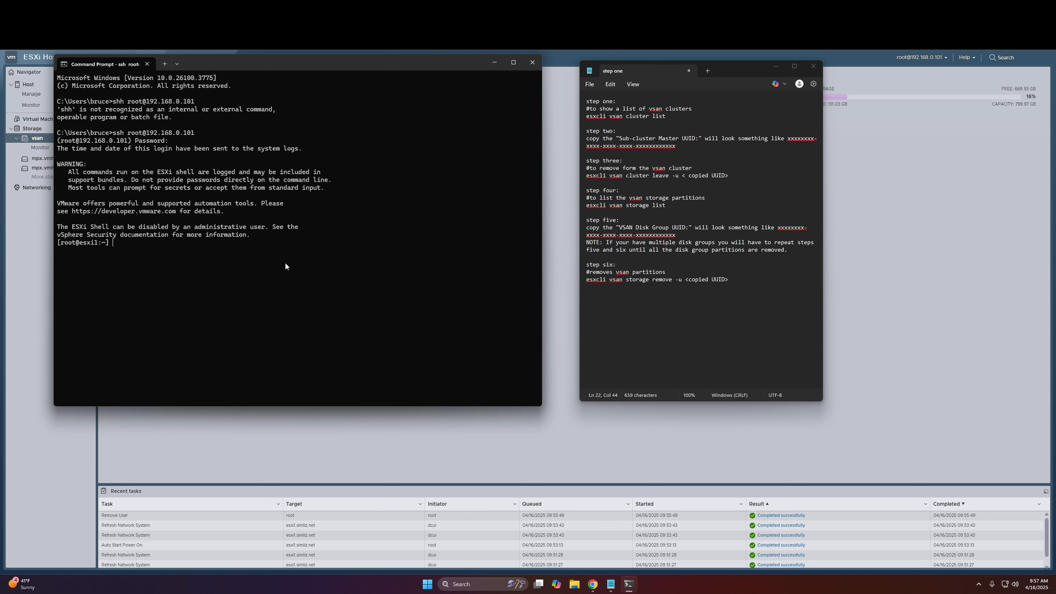
Step: Display the esxcli usage information and available namespaces with esxcli --help
type("esxcli -help")
key("Return")
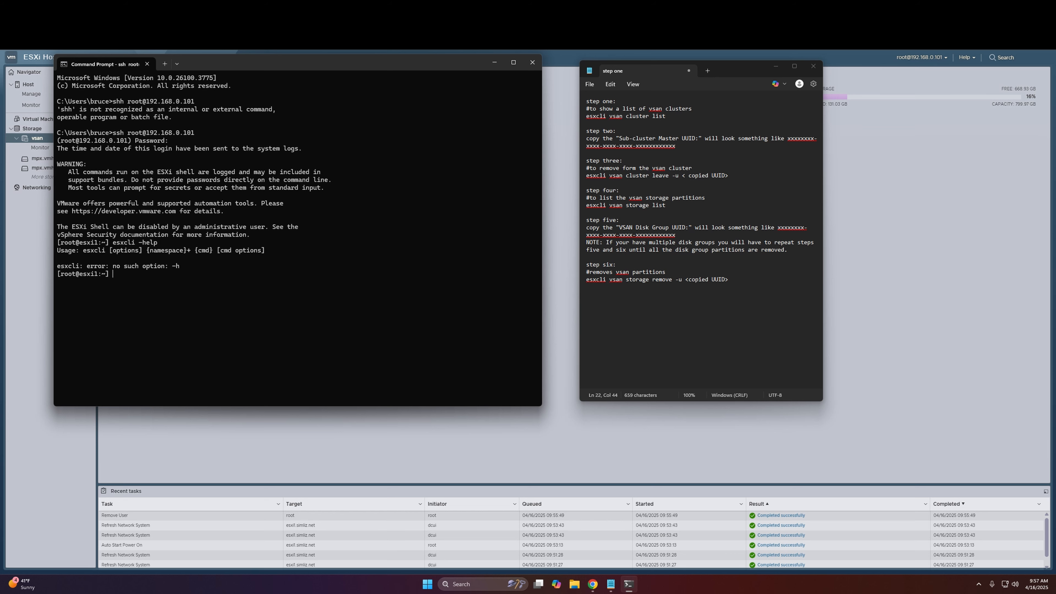
key("Up")
type("-")
key("Return")
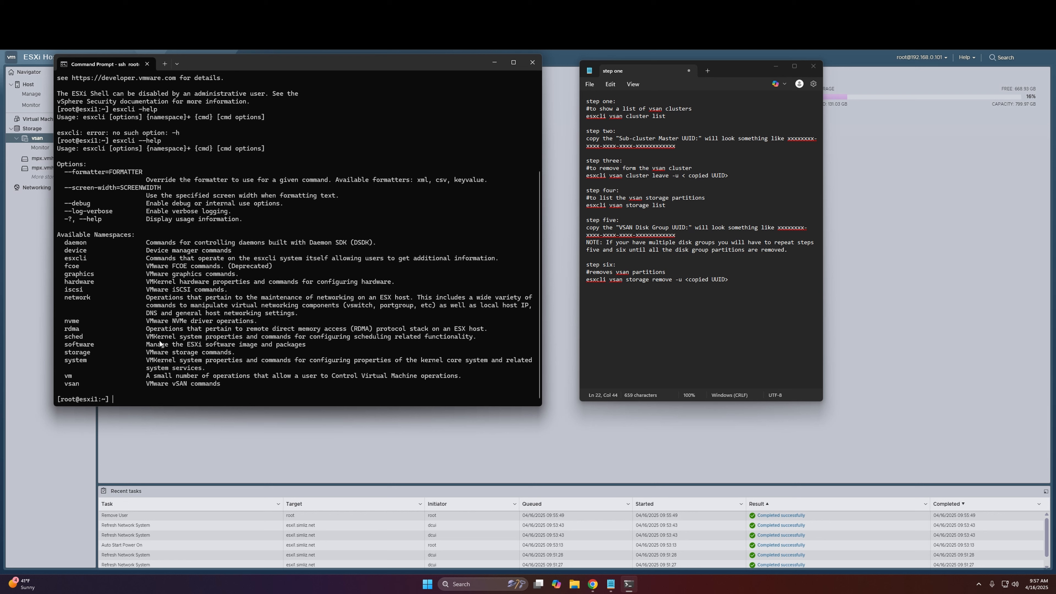
Step: List the host's vSAN cluster information with esxcli vsan cluster list and copy the Sub-Cluster Master UUID
left_click(113, 388)
type("esxcli vsan cluster list")
key("Return")
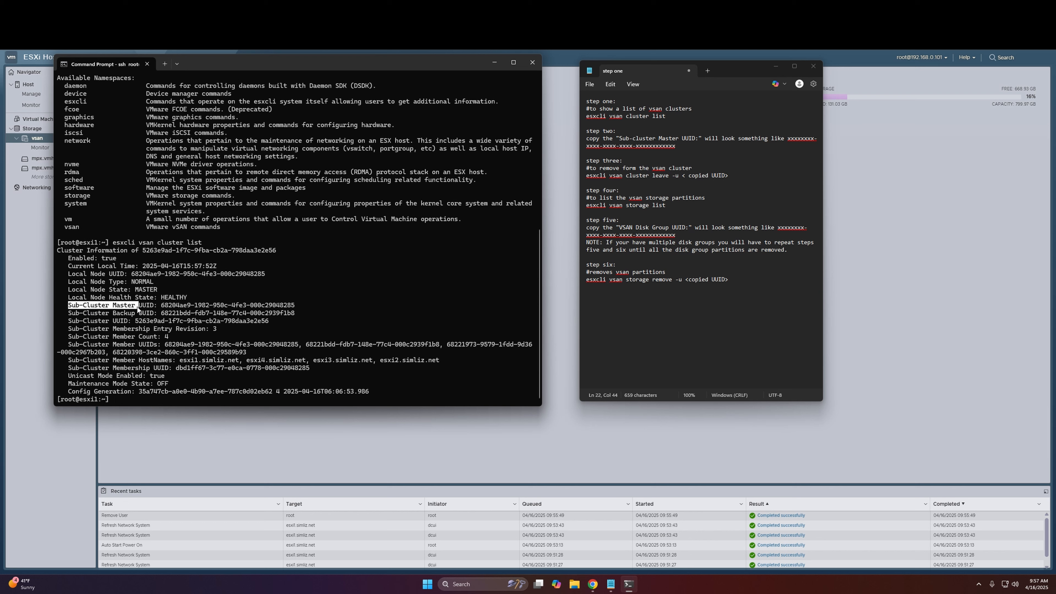
left_click_drag(137, 306, 295, 307)
left_click(162, 306)
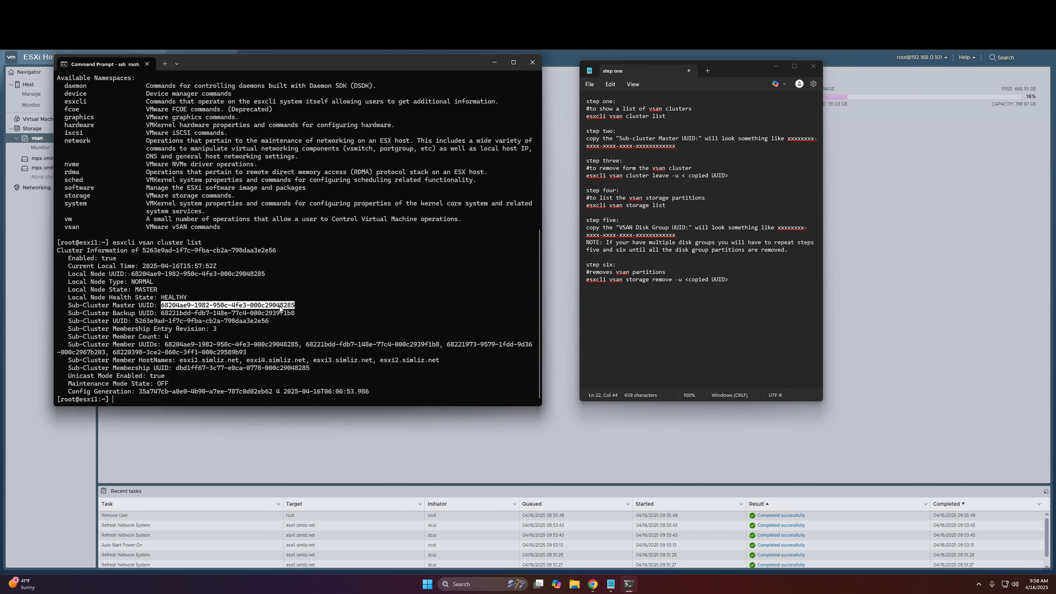
right_click(280, 306)
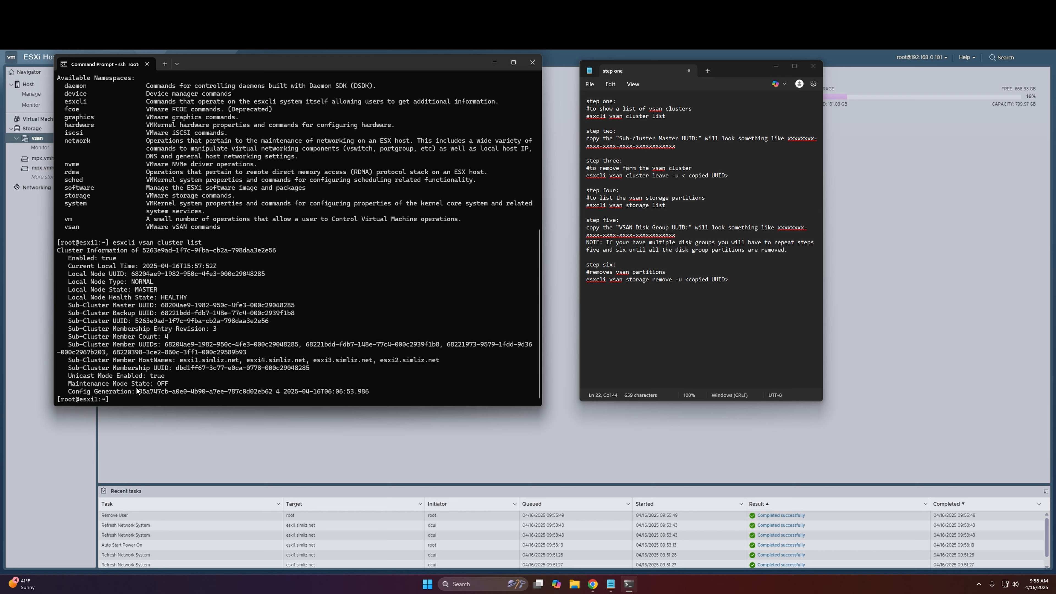
Step: Remove esxi1 from the vSAN cluster by running esxcli vsan cluster leave -u with the copied Sub-Cluster Master UUID
key("Up")
key("BackSpace")
key("BackSpace")
key("BackSpace")
key("BackSpace")
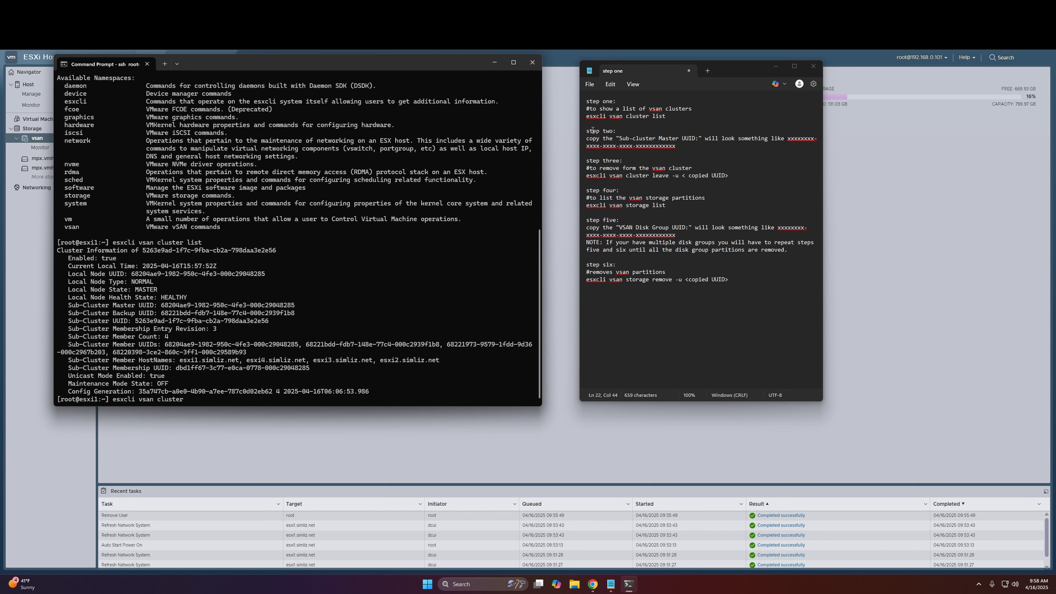
left_click_drag(159, 305, 309, 306)
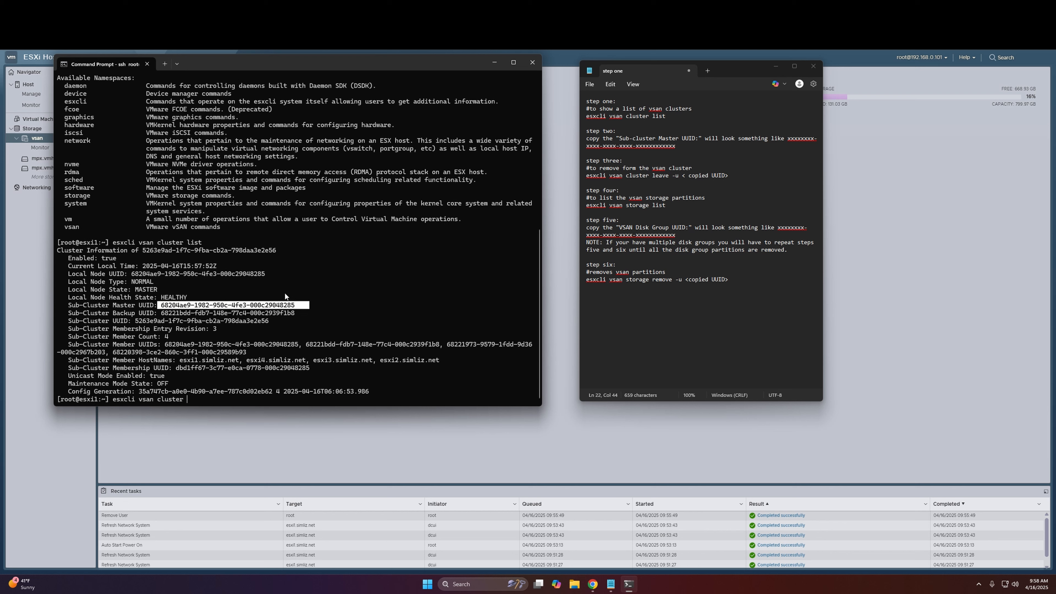
key("ctrl+c")
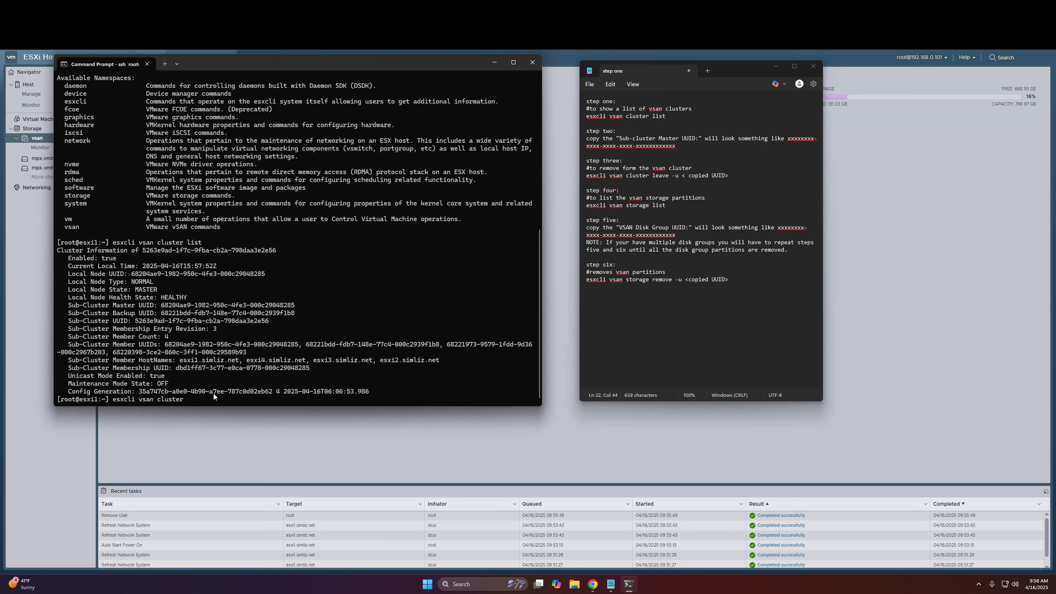
type("eave - u")
key("ctrl+v")
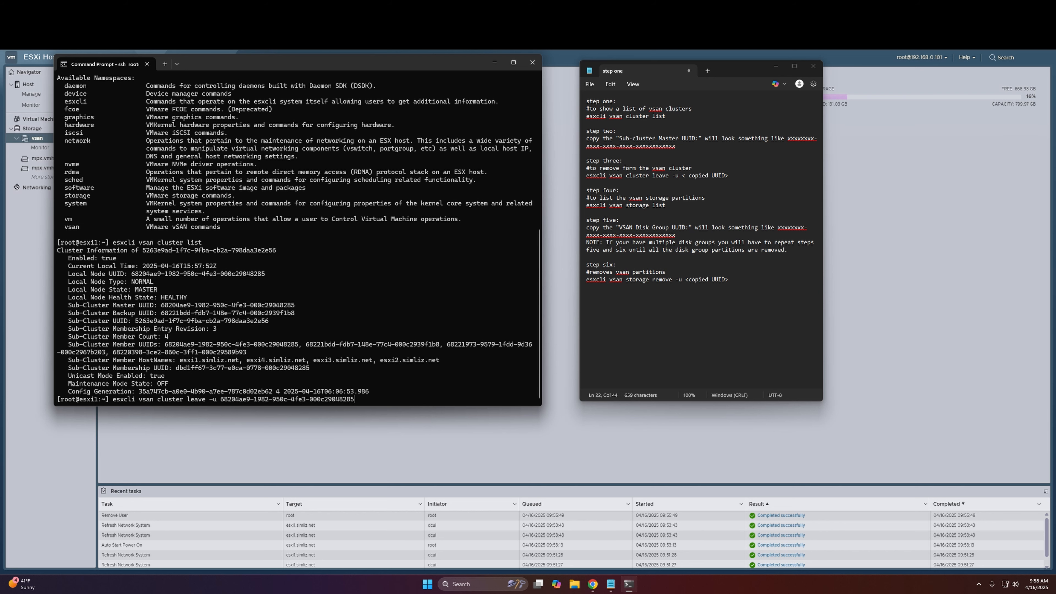
key("Return")
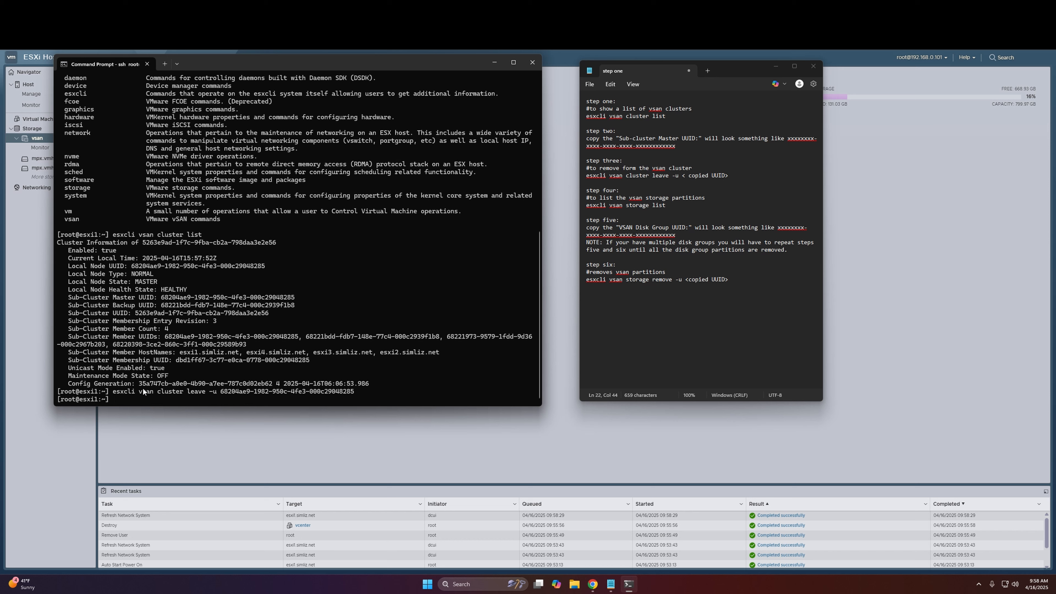
Step: Run esxcli vsan cluster list again to check the host's vSAN cluster membership
key("Up")
key("Up")
key("Return")
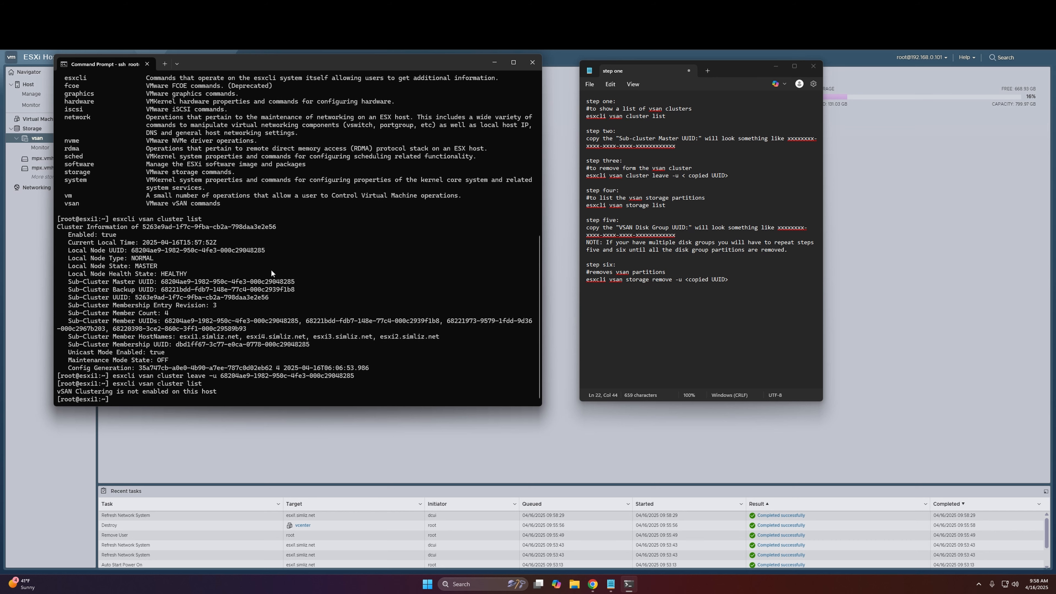
Step: In the ESXi Host Client, check esxi1's datastores and local disks, including the partitions on mpx.vmhba1:C0:T2:L0
left_click(55, 181)
left_click(32, 128)
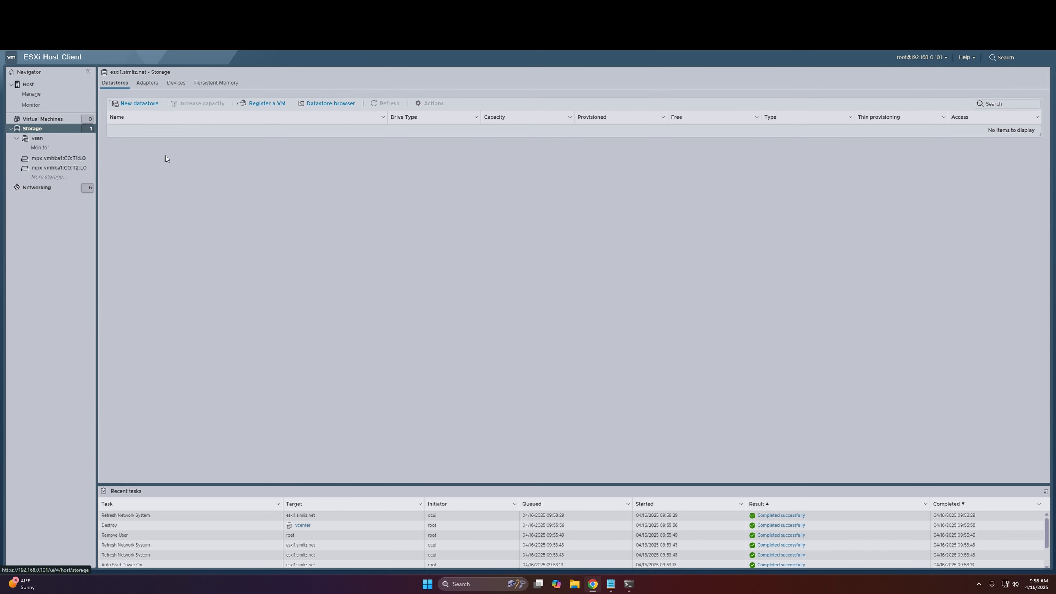
left_click(176, 83)
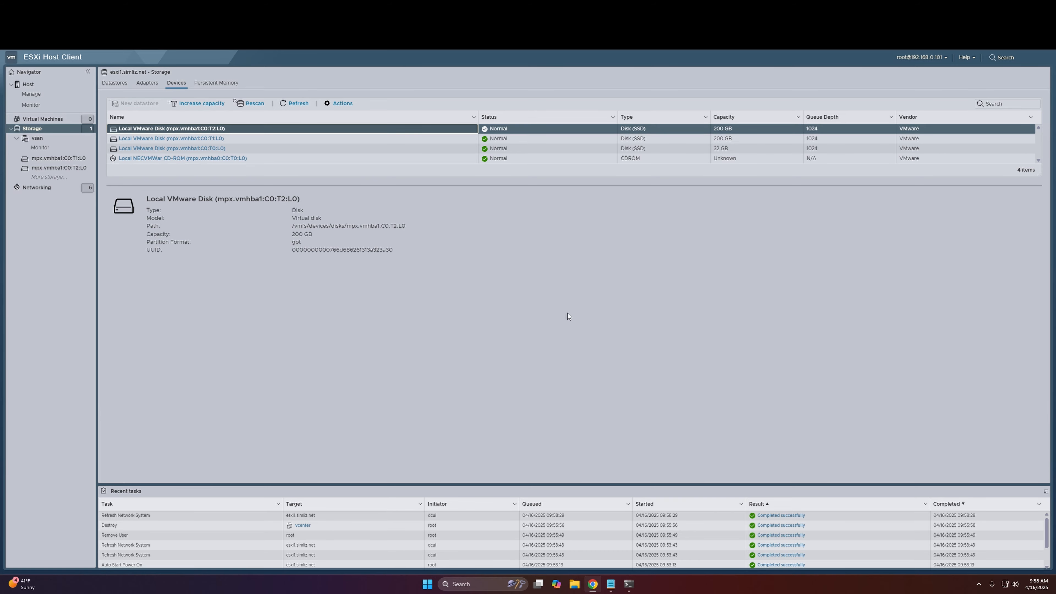
left_click(206, 139)
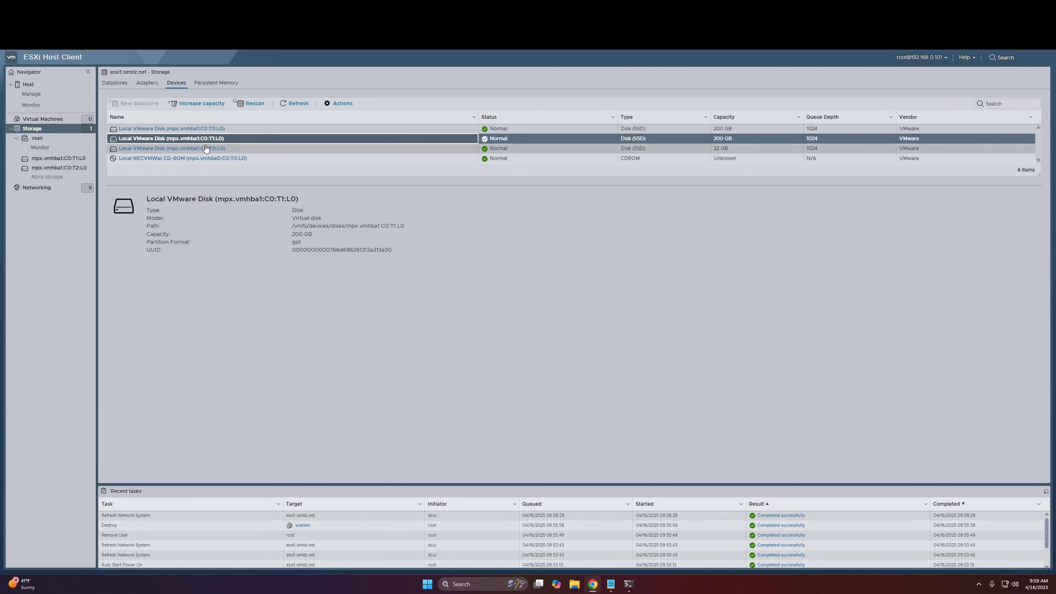
left_click(205, 148)
left_click(201, 128)
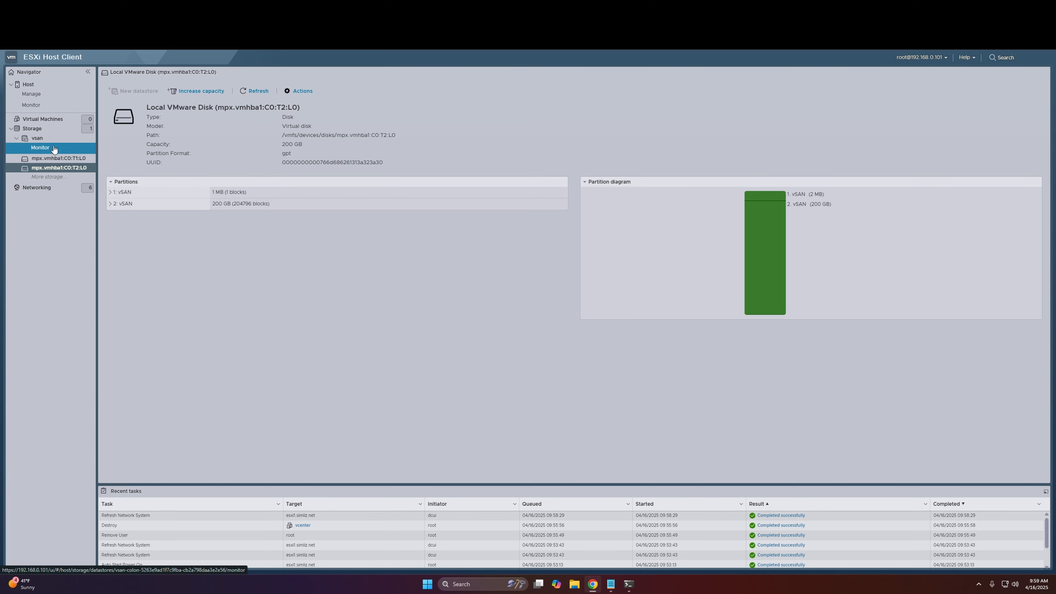
left_click(46, 129)
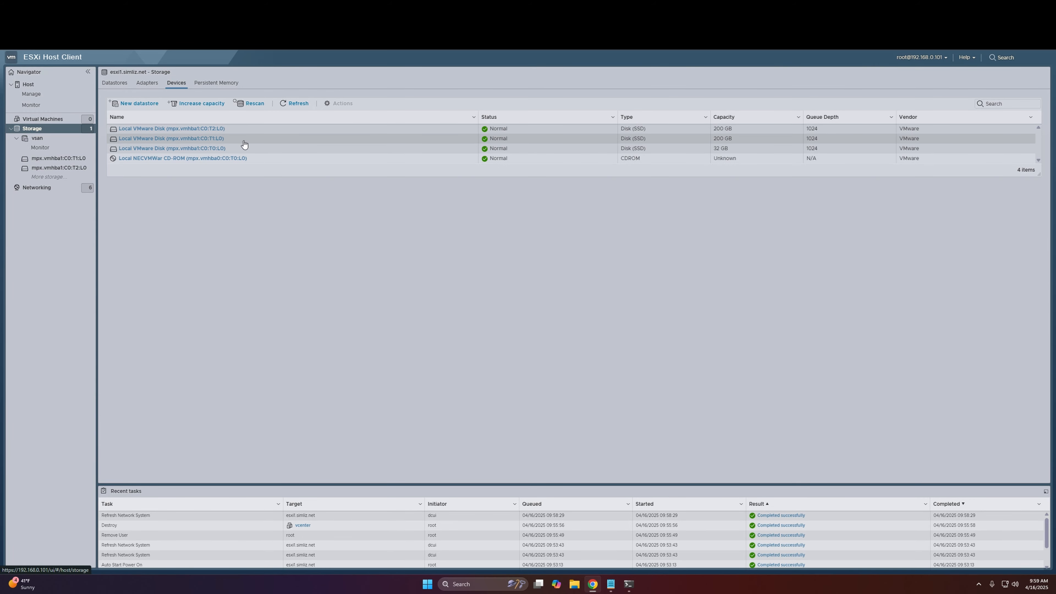
left_click(257, 130)
left_click(339, 103)
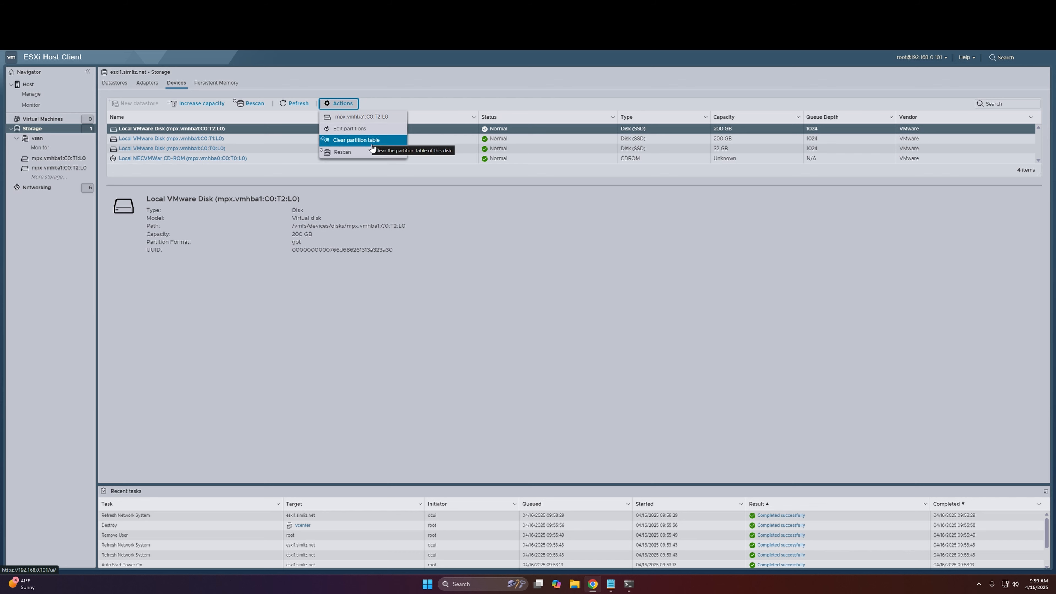
left_click(354, 140)
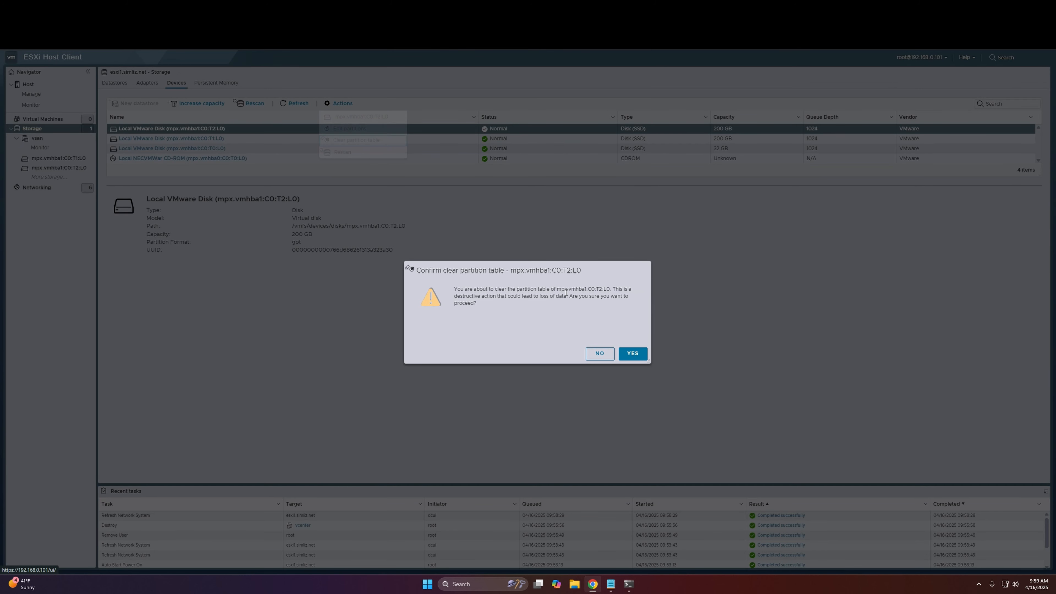
left_click(596, 356)
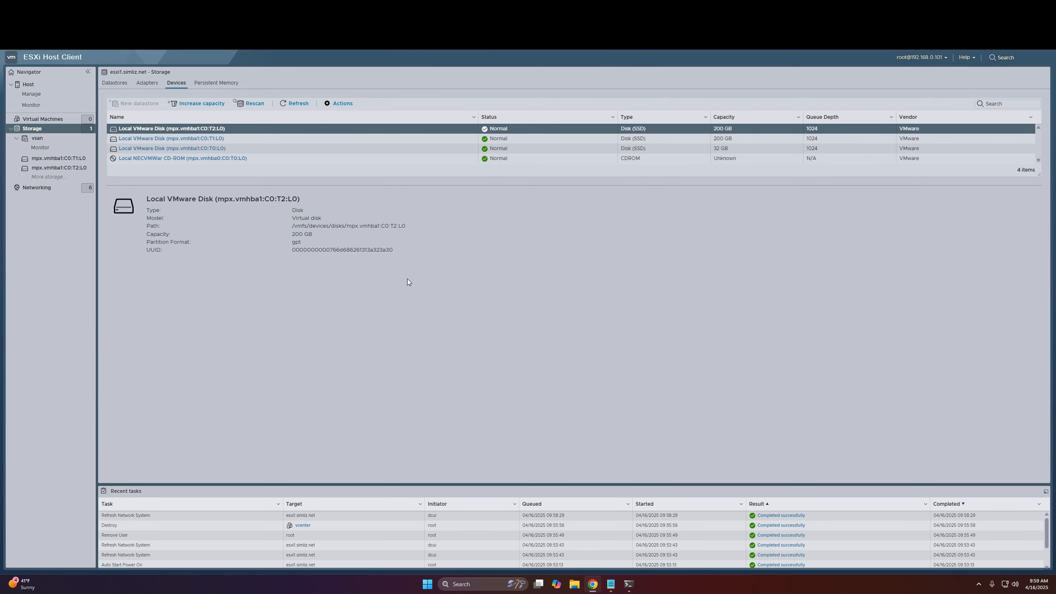
Step: Switch to esxi1's SSH session in Command Prompt and list the host's vSAN storage with esxcli vsan storage list
left_click(41, 128)
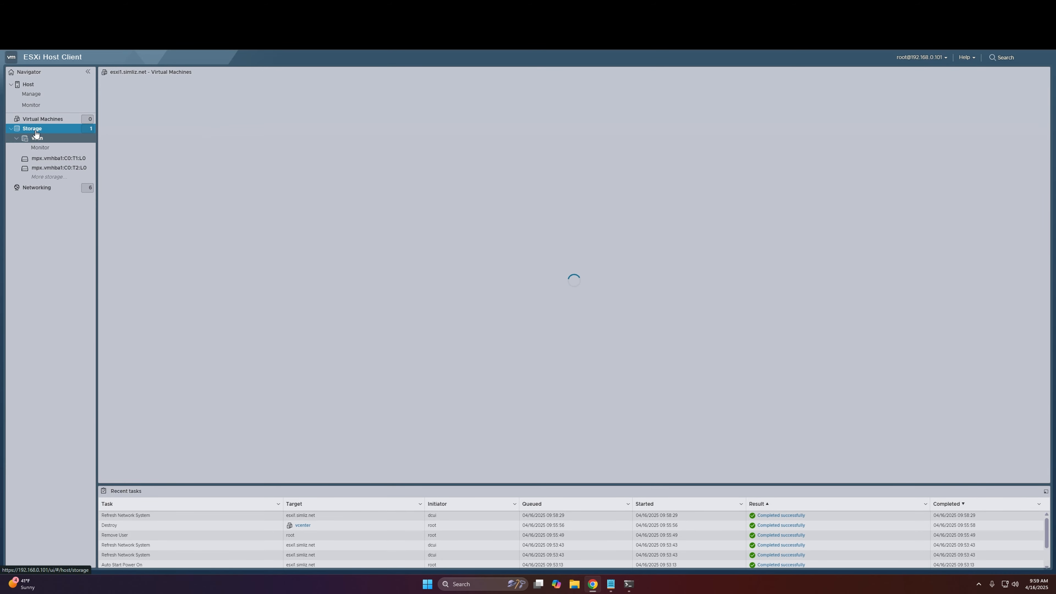
left_click(629, 583)
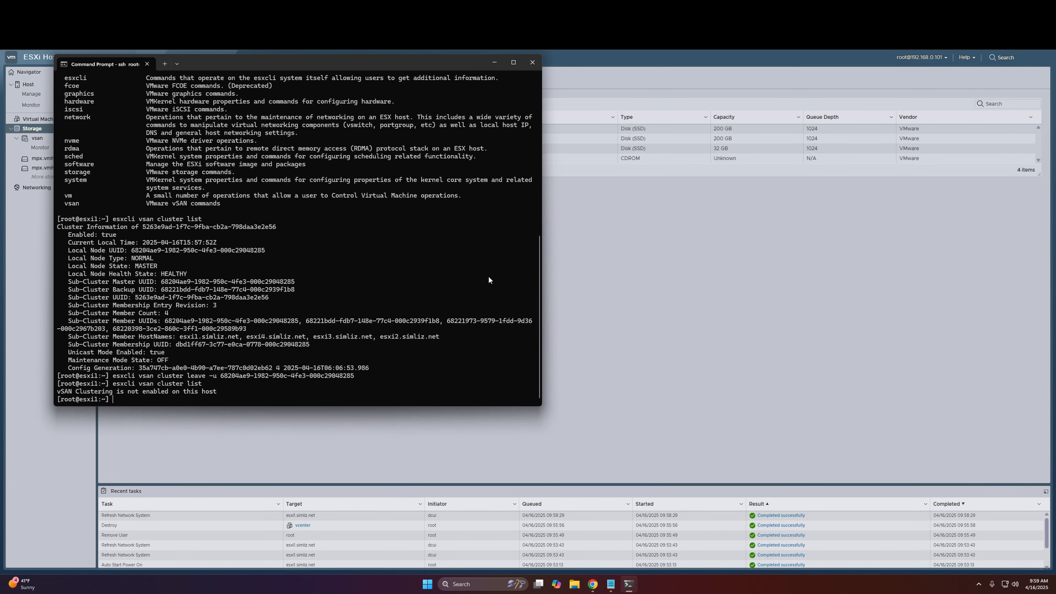
left_click(610, 583)
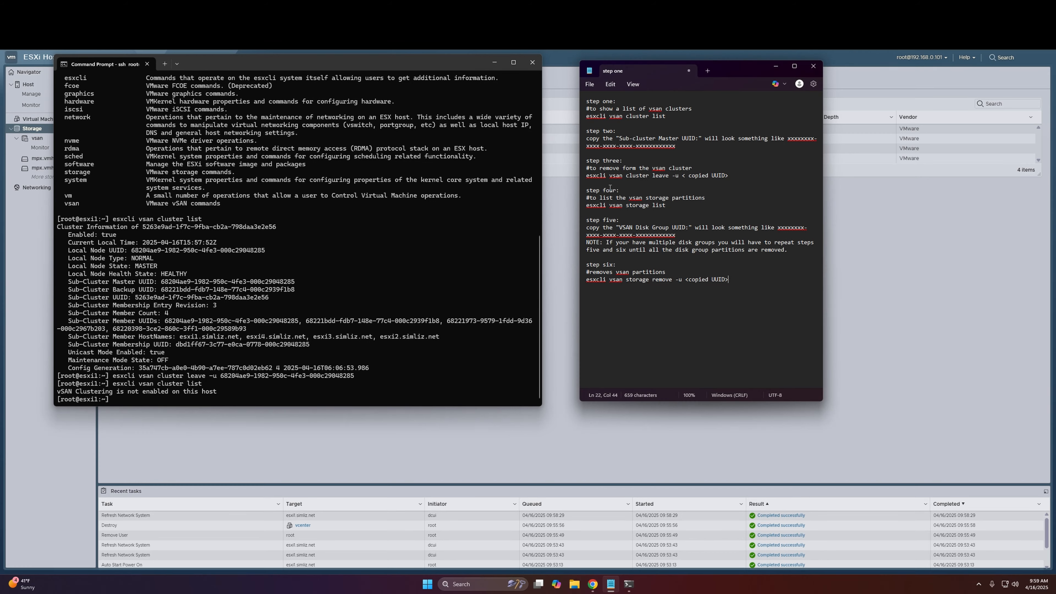
key("alt+Tab")
type("esxcli vsan cluster")
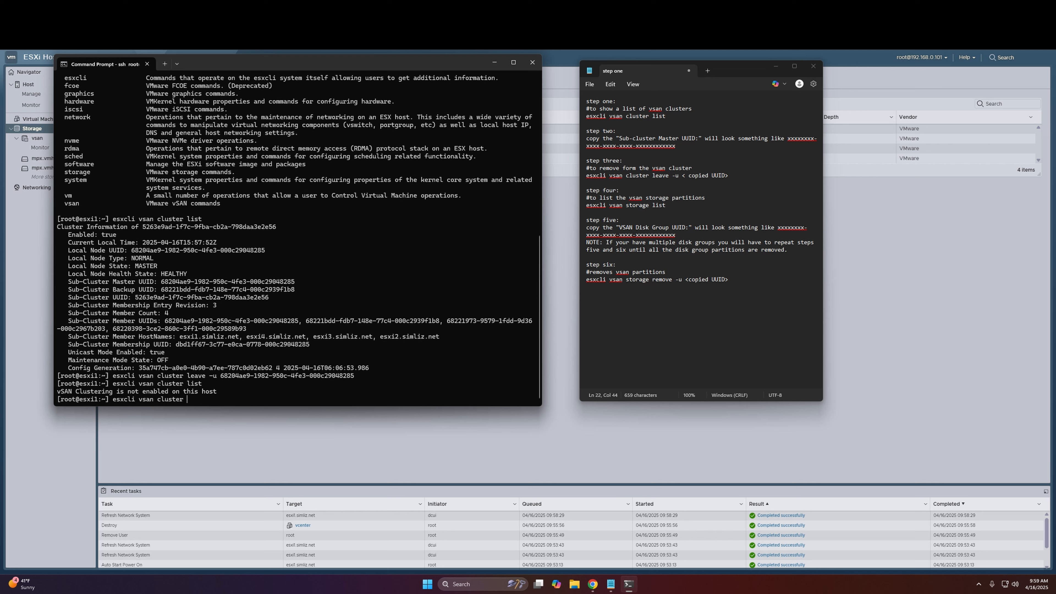
key("BackSpace")
key("BackSpace")
key("BackSpace")
key("BackSpace")
key("BackSpace")
key("BackSpace")
key("BackSpace")
key("BackSpace")
type("storage list")
key("Return")
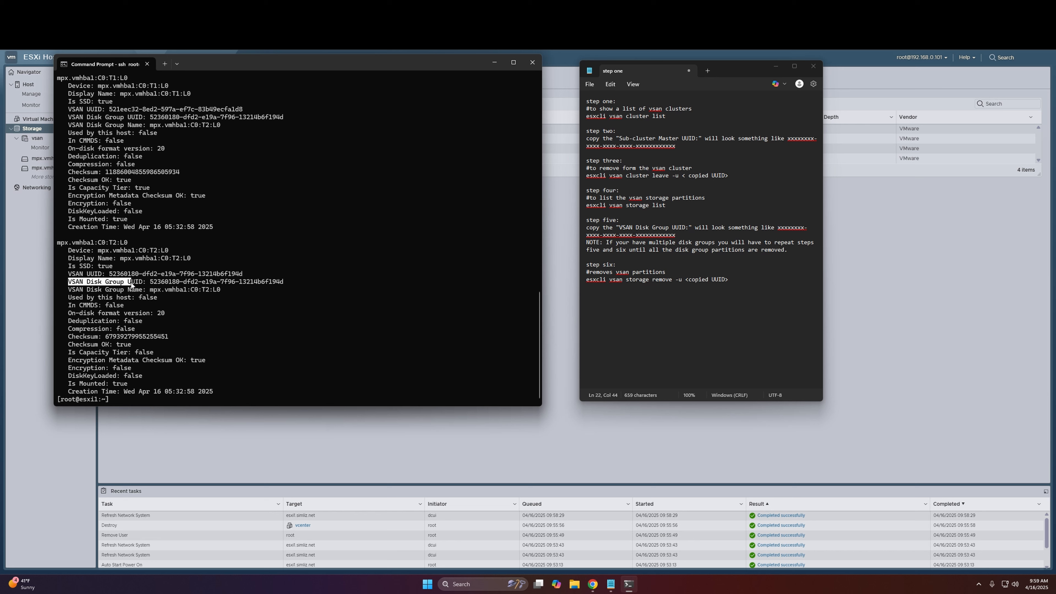
Step: Copy the VSAN Disk Group UUID of mpx.vmhba1:C0:T2:L0 and remove that disk group's partitions with esxcli vsan storage remove -u and the copied UUID
left_click_drag(150, 280, 282, 283)
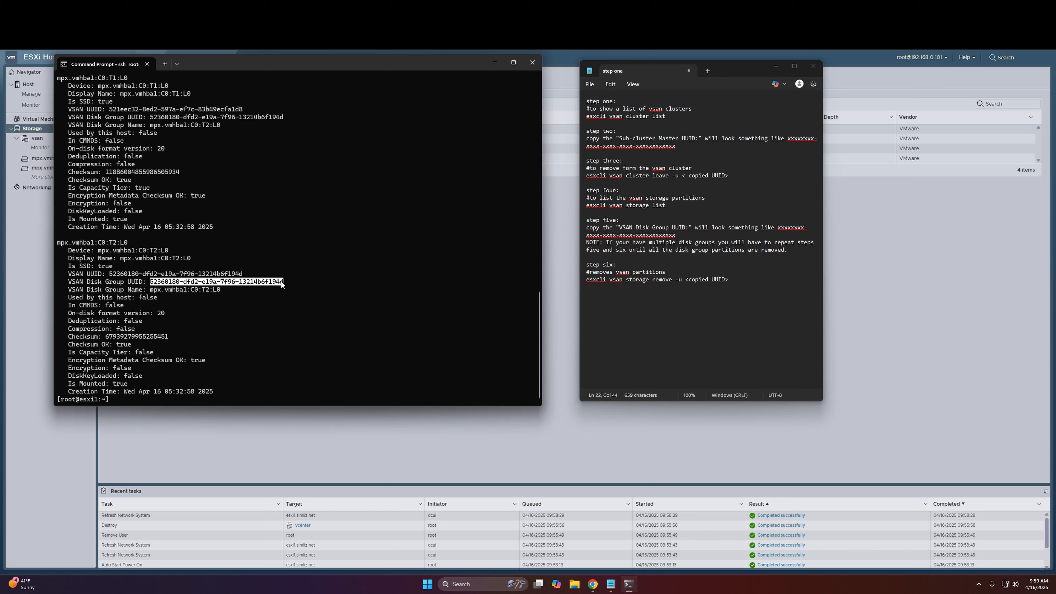
right_click(220, 283)
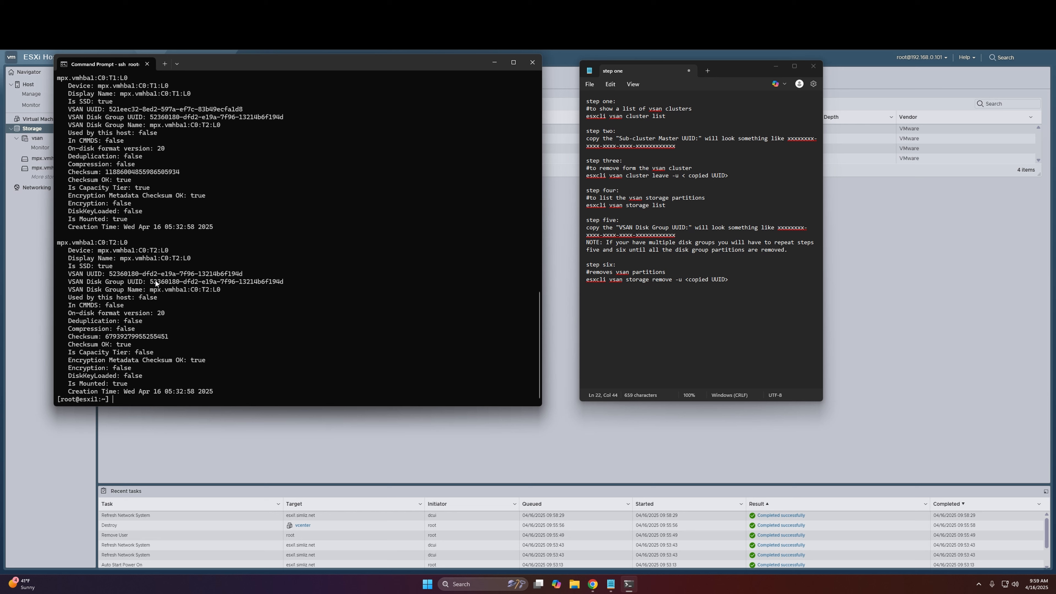
key("Up")
key("BackSpace")
key("BackSpace")
key("BackSpace")
key("BackSpace")
type("remove -u")
key("ctrl+v")
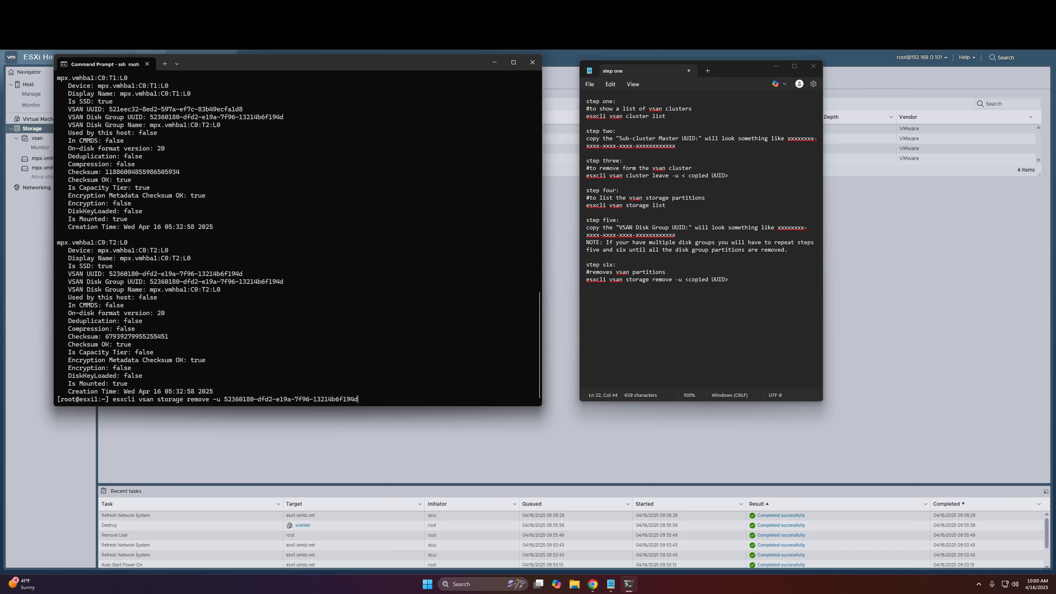
key("Return")
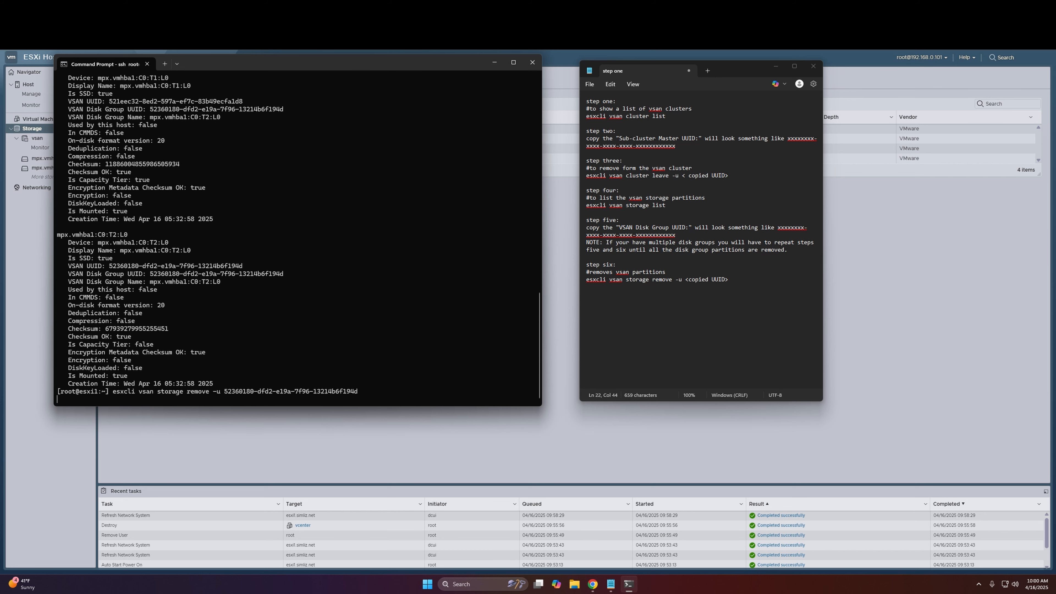
key("Return")
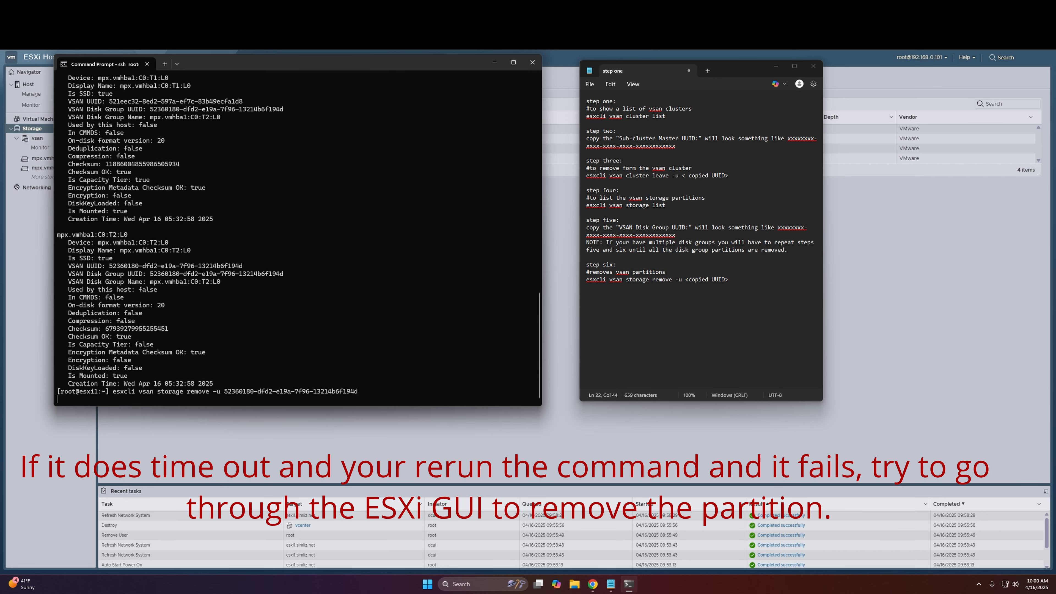